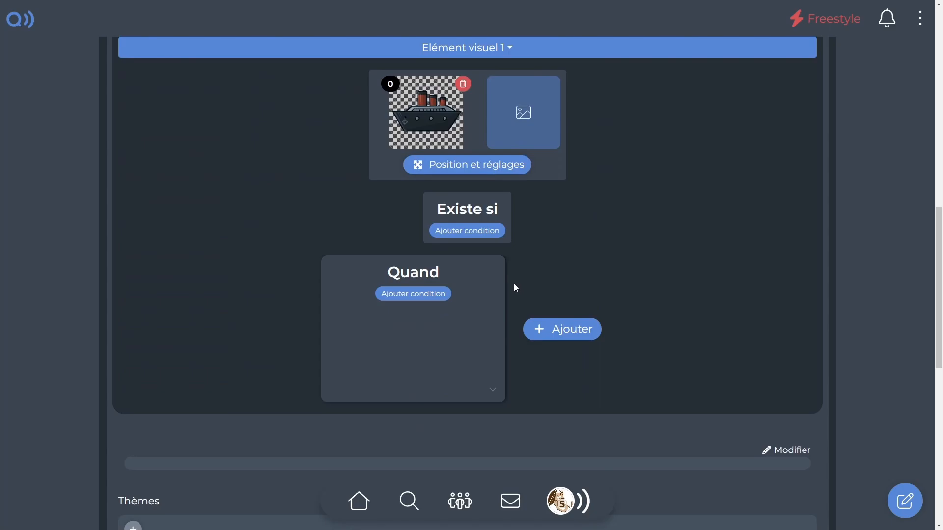
# Add the condition "On clique sur l'élément" to the ship, with an "Afficher un message" action placed "En haut" reading "Haut".
pyautogui.click(424, 293)
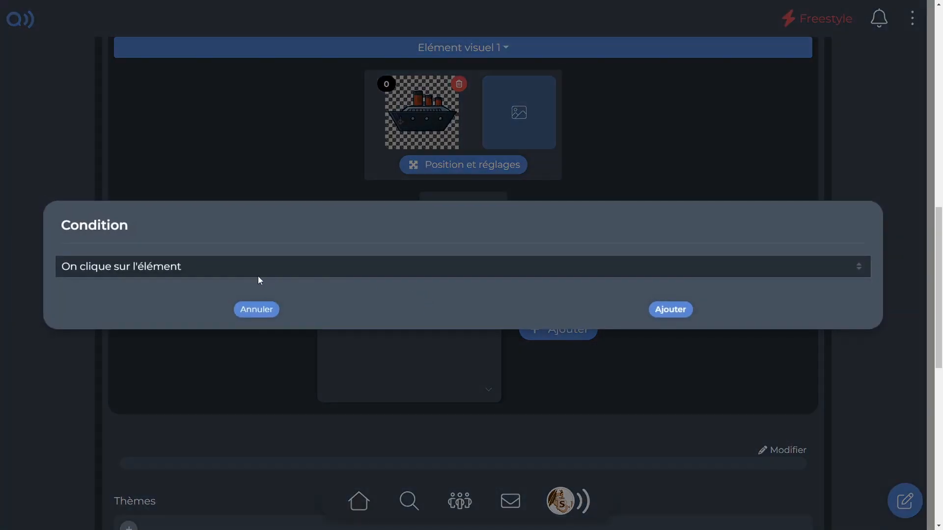
pyautogui.click(670, 309)
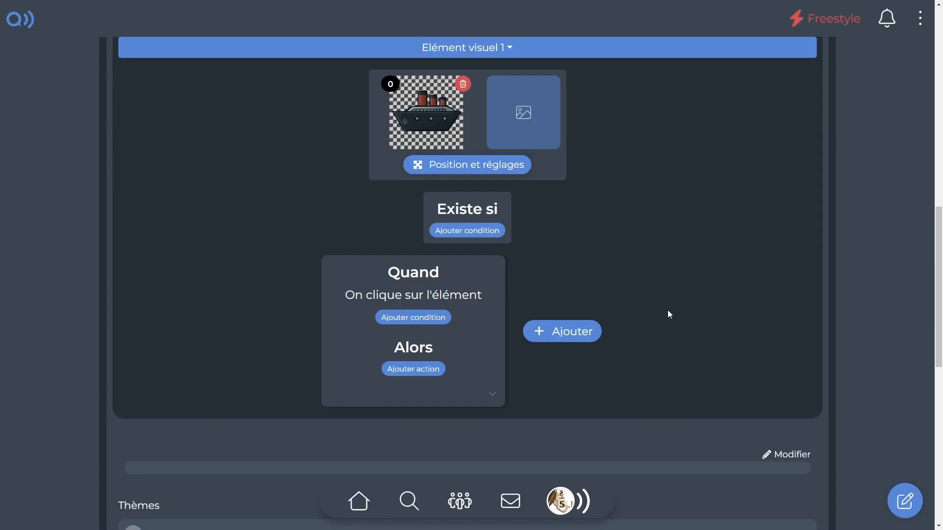
pyautogui.click(406, 368)
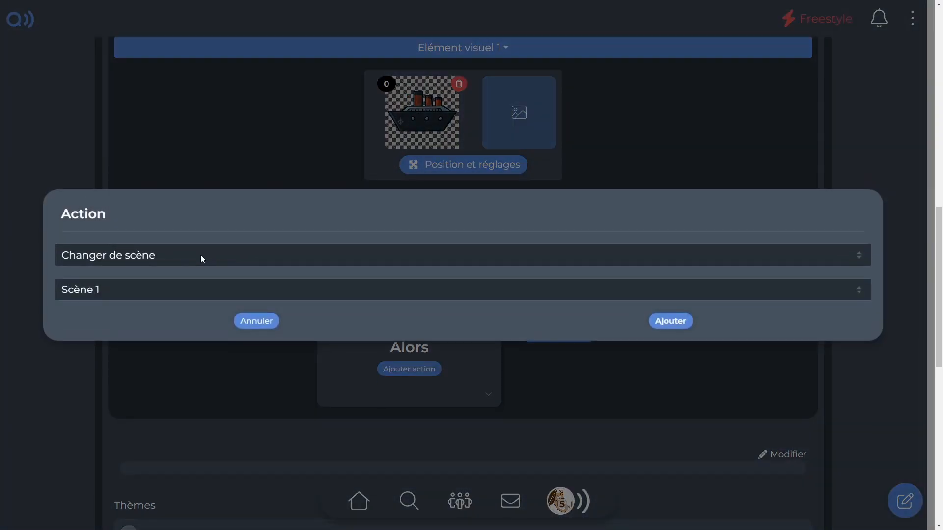
pyautogui.click(200, 255)
pyautogui.click(132, 272)
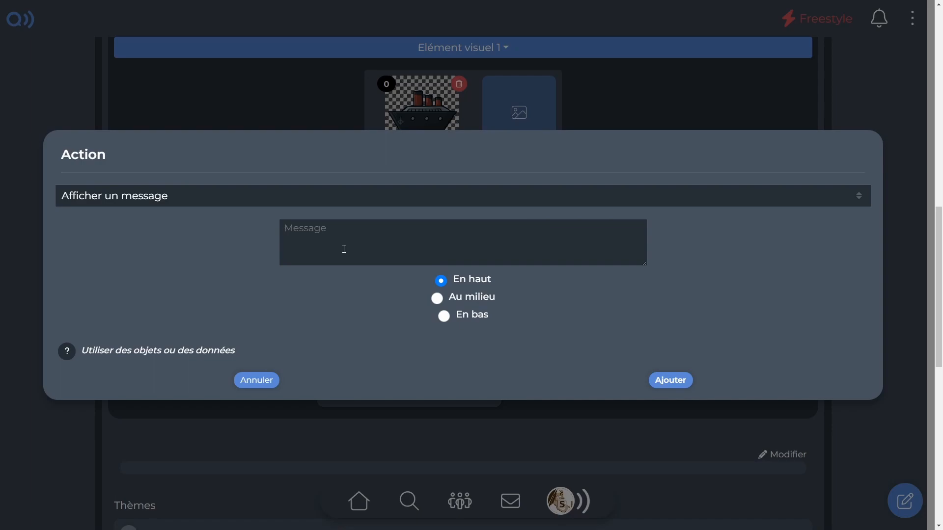
pyautogui.write('Haut')
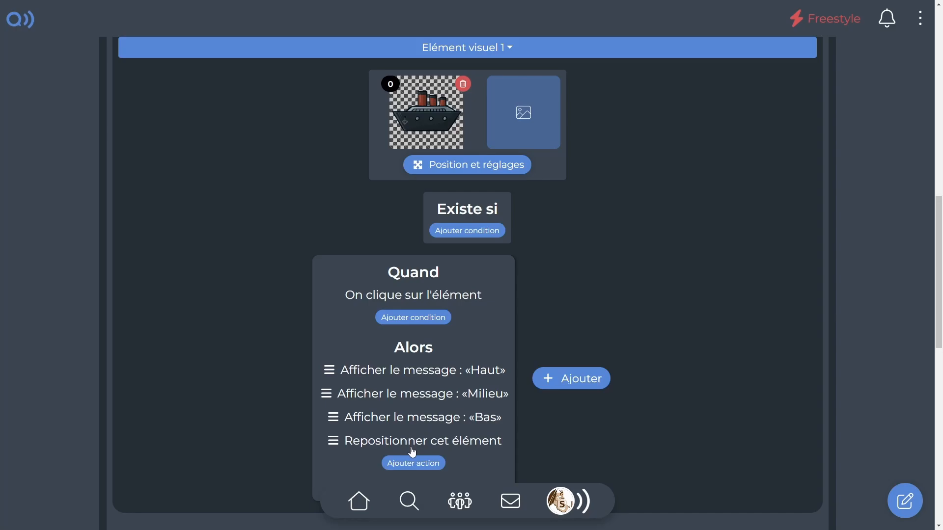
# Switch off edit mode and test the ship's click event, advancing through its "Haut", "Milieu" and "Bas" messages.
pyautogui.scroll(10, 412, 452)
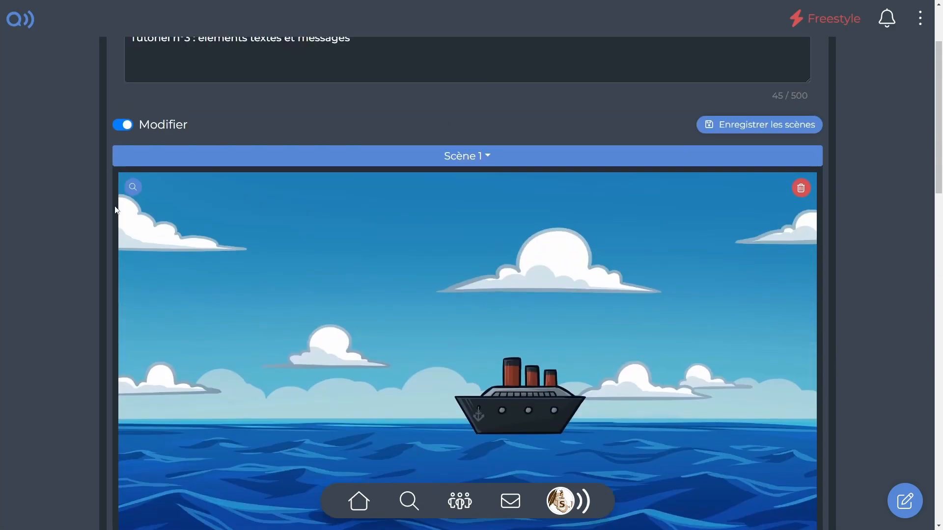
pyautogui.click(121, 126)
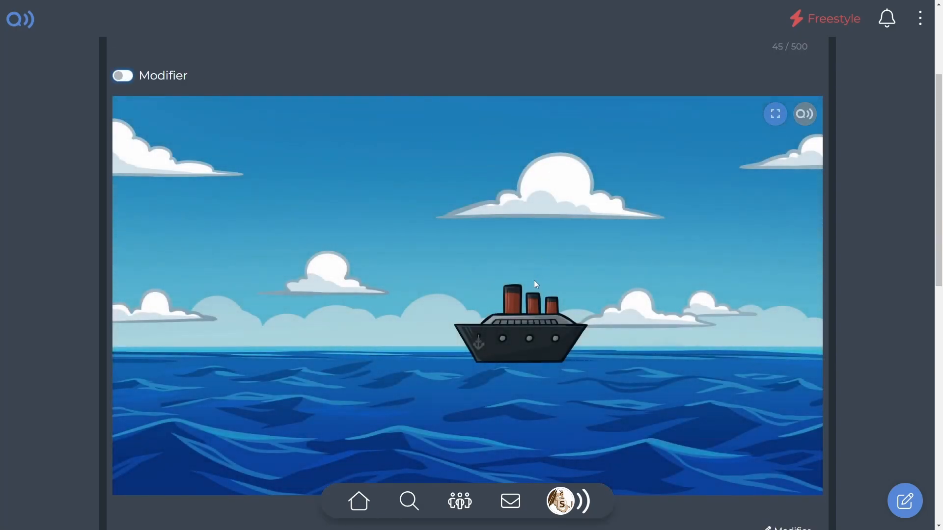
pyautogui.click(512, 321)
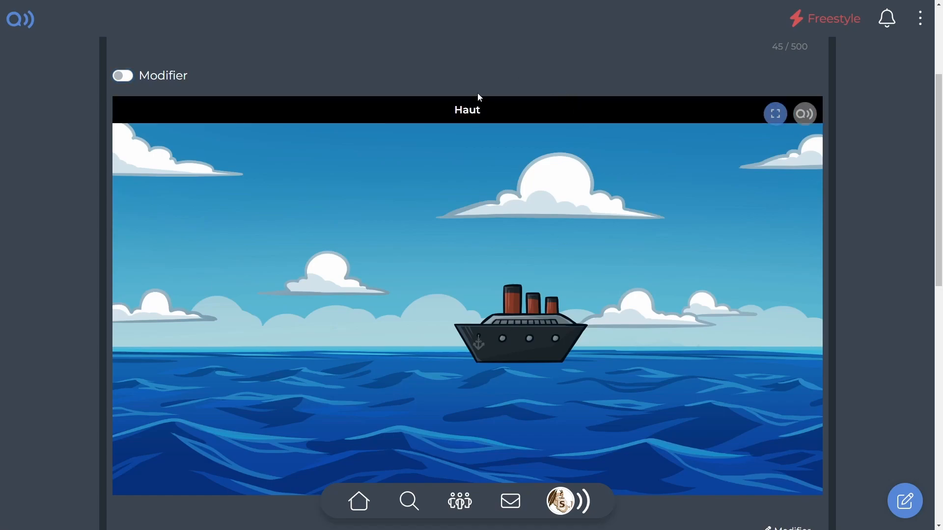
pyautogui.click(549, 226)
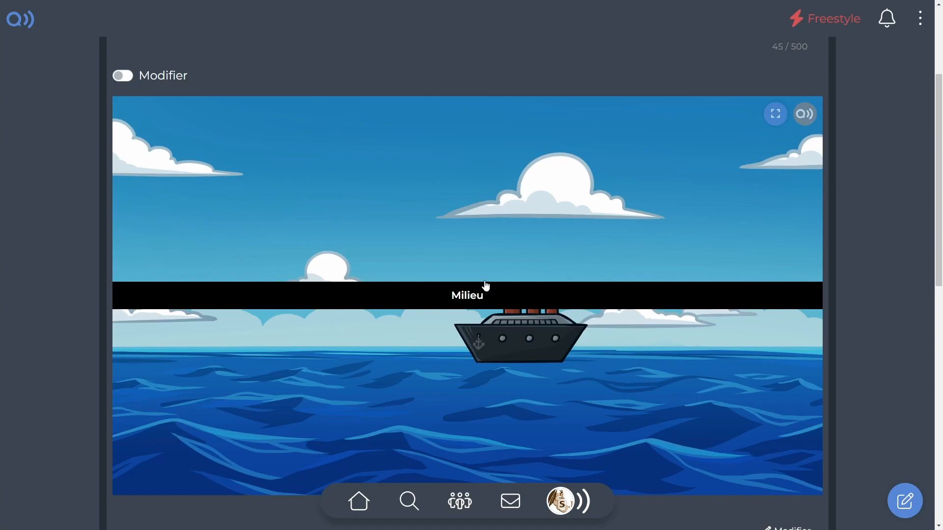
pyautogui.click(588, 242)
pyautogui.scroll(-1, 563, 240)
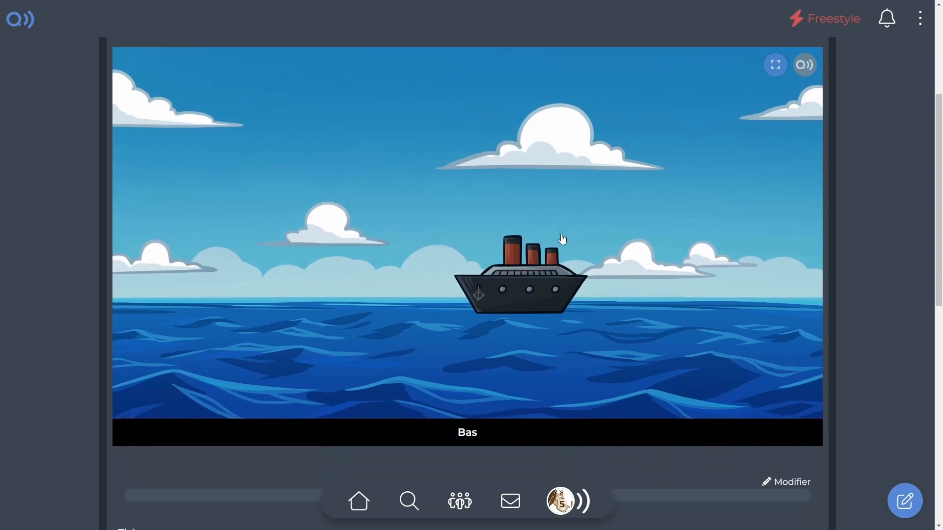
pyautogui.click(659, 252)
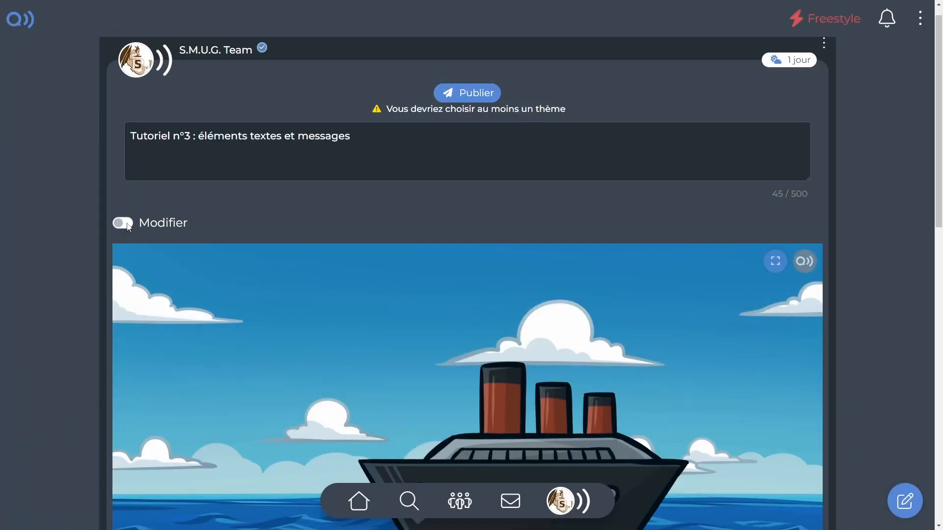
# In edit mode, give the ship's click event an "Entrée de texte" action storing in "Nom" the answer to "Quel est le nom du bateau ?".
pyautogui.click(123, 223)
pyautogui.scroll(-10, 429, 331)
pyautogui.scroll(-3, 556, 325)
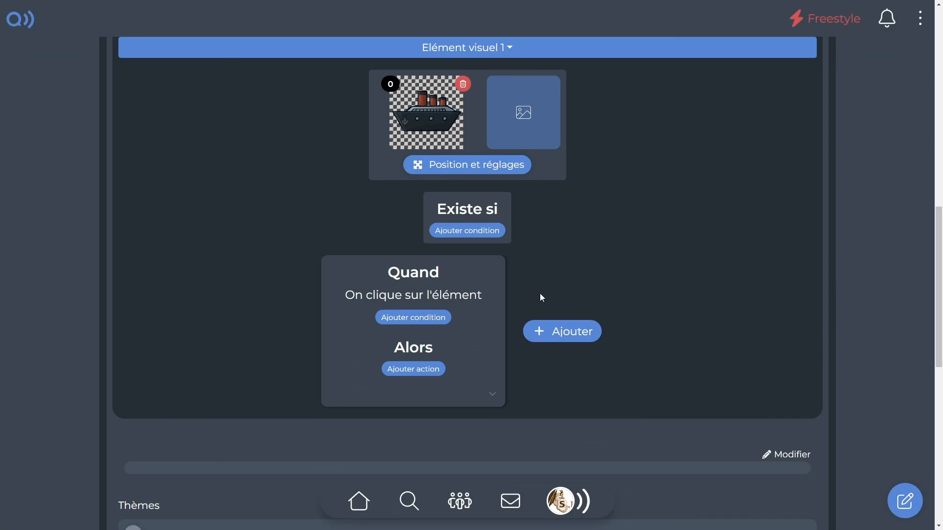
pyautogui.click(418, 369)
pyautogui.click(224, 256)
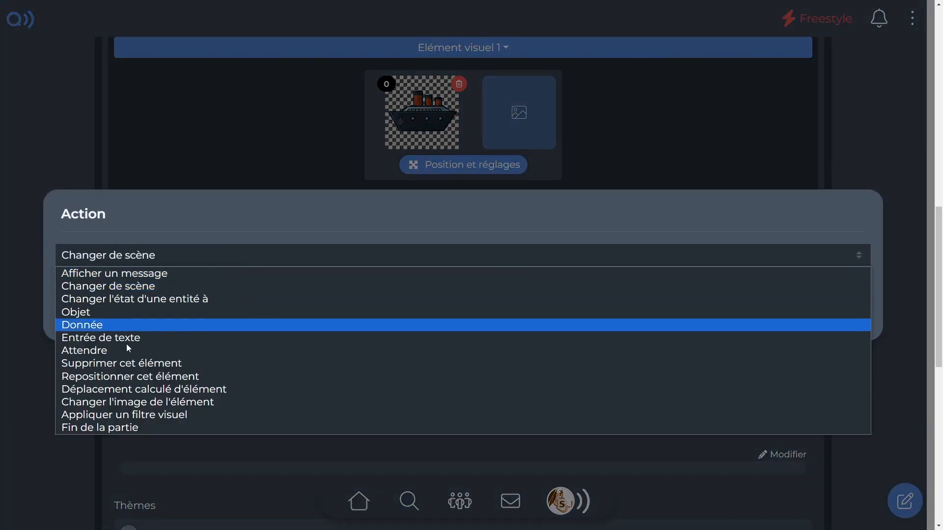
pyautogui.click(130, 340)
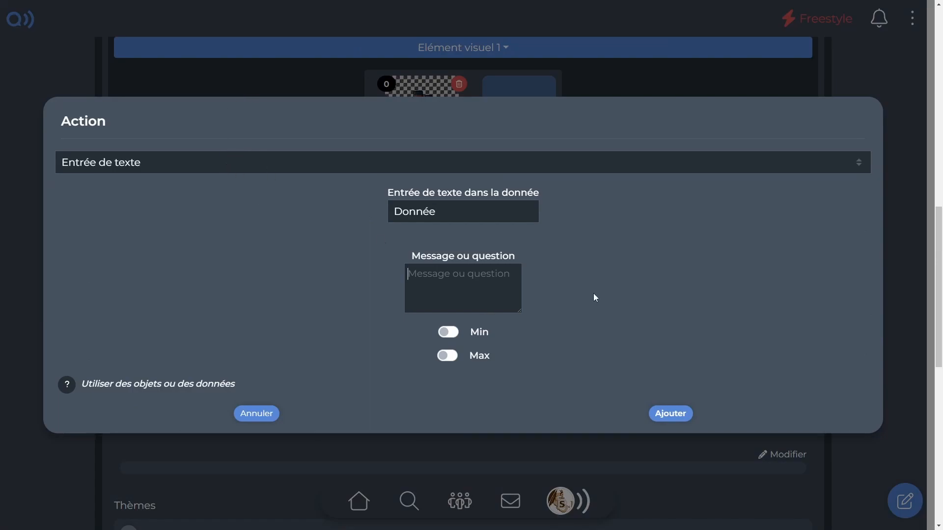
pyautogui.write('Quel est le nom du bateau ?')
pyautogui.moveTo(451, 212); pyautogui.dragTo(308, 219)
pyautogui.write('Nom')
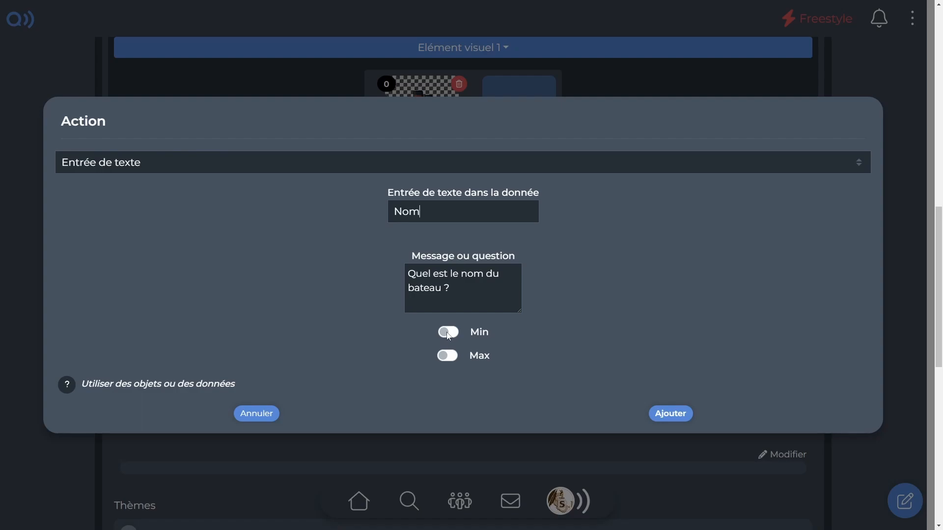
pyautogui.press('Return')
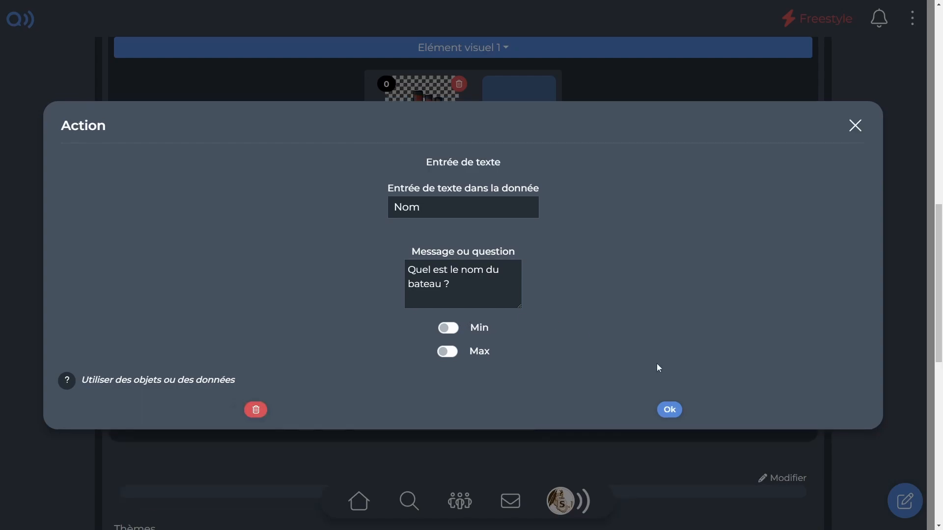
pyautogui.click(669, 410)
# Save the scenes and test the ship's name question in the preview with the answer "Titanic".
pyautogui.scroll(8, 533, 411)
pyautogui.scroll(3, 533, 410)
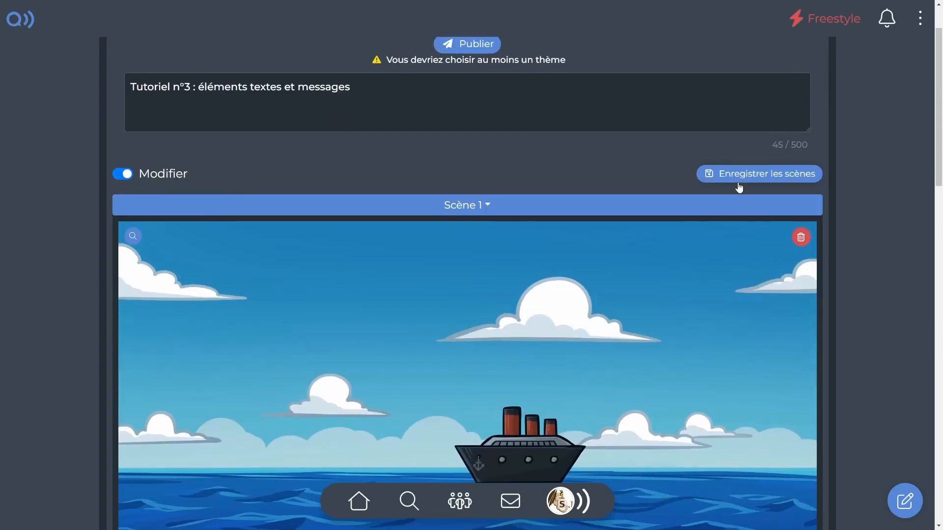
pyautogui.click(737, 175)
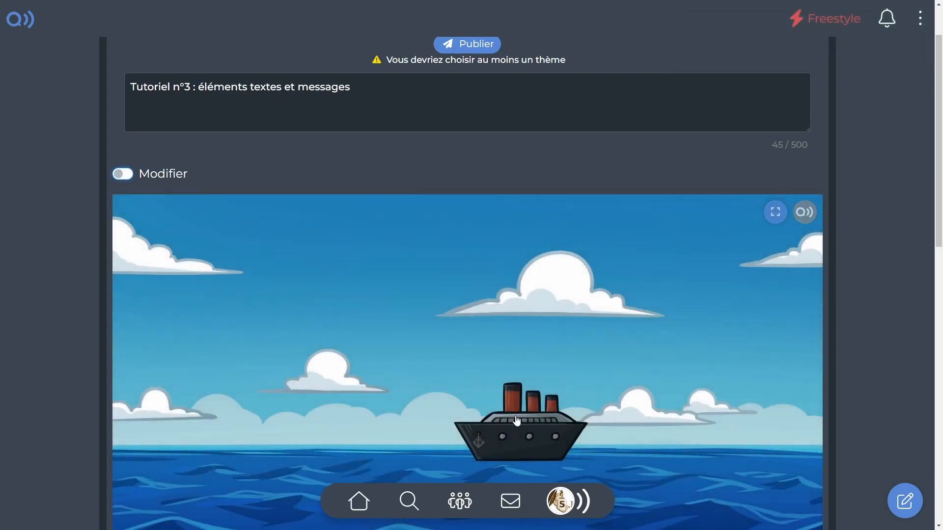
pyautogui.click(515, 416)
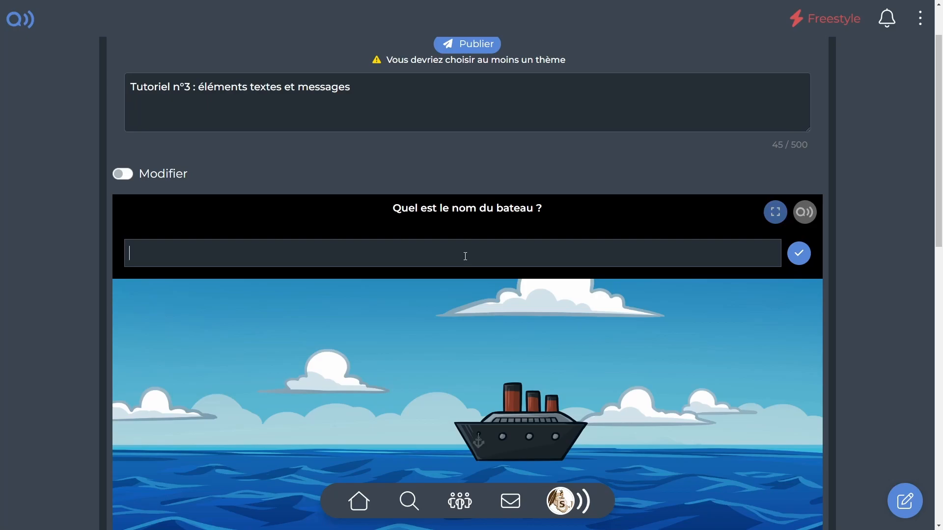
pyautogui.write('Titanic')
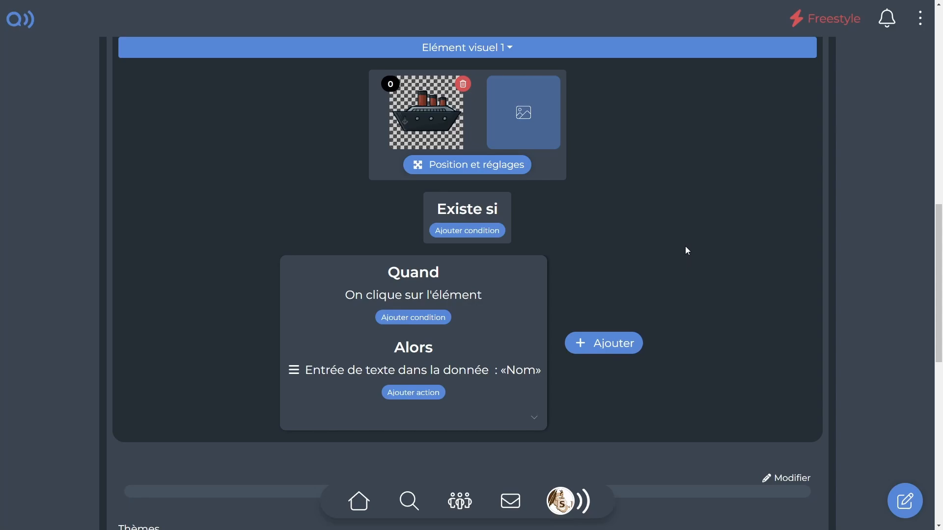
# Add a second event to the ship with the condition that the data "Nom" equals (vaut) "Titanic".
pyautogui.click(580, 342)
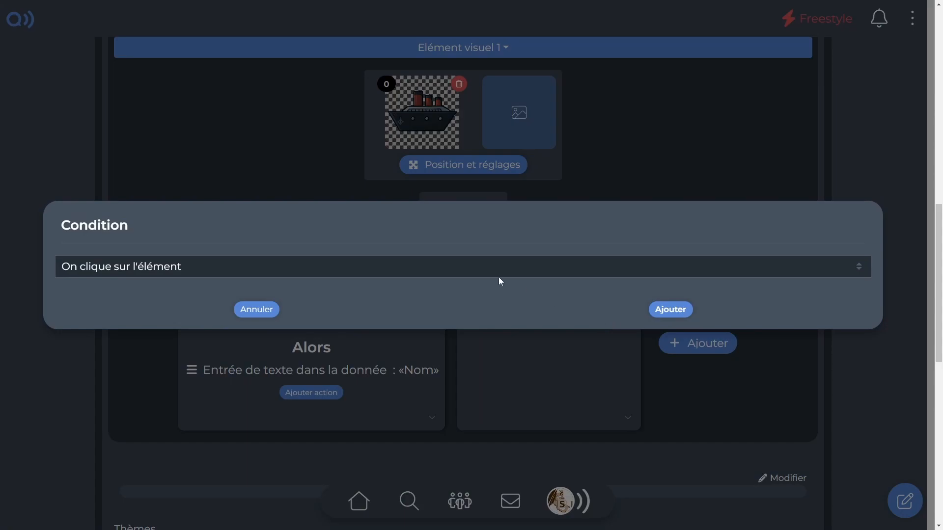
pyautogui.click(373, 267)
pyautogui.click(152, 334)
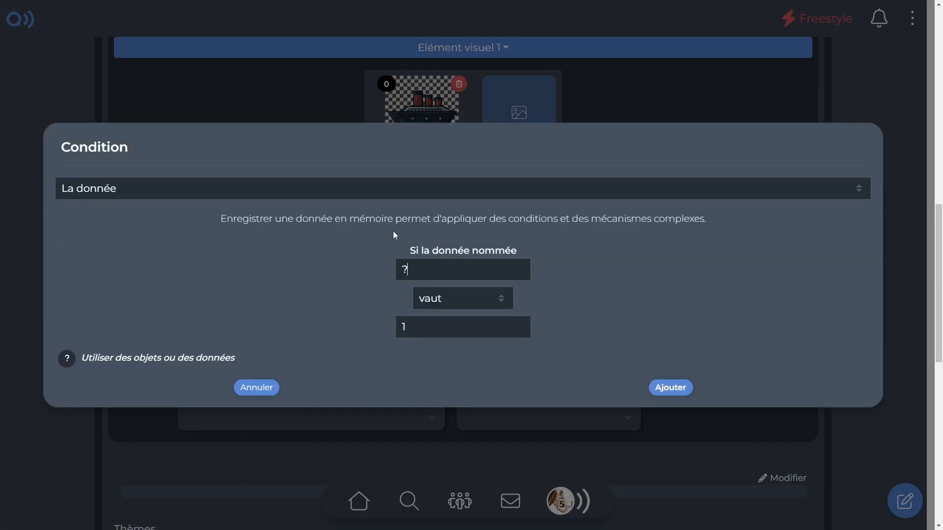
pyautogui.click(455, 261)
pyautogui.write('Nom')
pyautogui.write('Titanic')
pyautogui.click(680, 387)
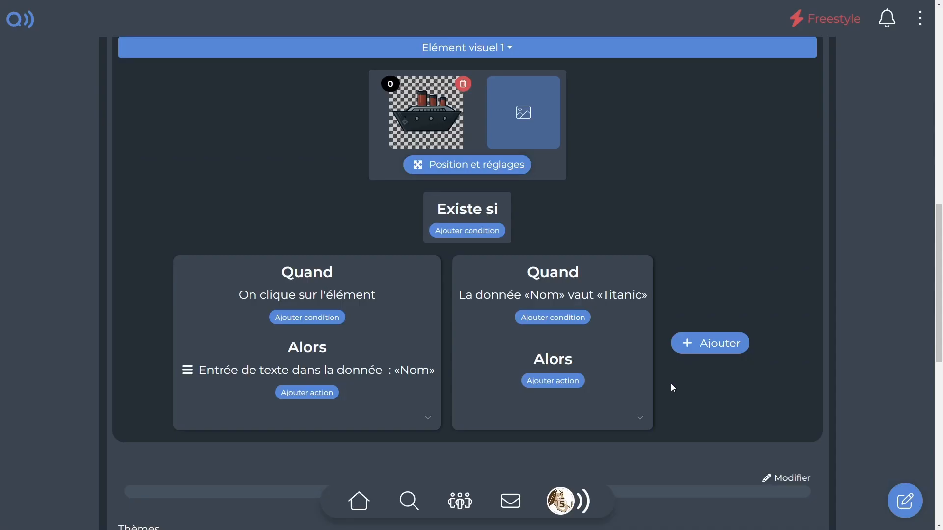
# Give the "Titanic" event a "Repositionner cet élément" action that rotates the ship and moves it downward, with the value 1000.
pyautogui.click(538, 386)
pyautogui.click(341, 255)
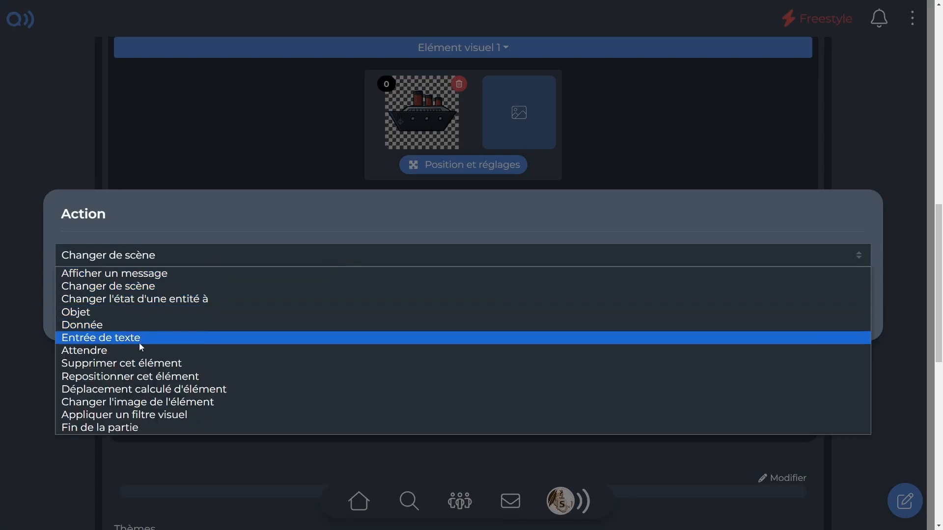
pyautogui.click(143, 378)
pyautogui.click(480, 90)
pyautogui.click(539, 92)
pyautogui.moveTo(540, 344); pyautogui.dragTo(611, 249)
pyautogui.click(391, 88)
pyautogui.moveTo(555, 212); pyautogui.dragTo(557, 445)
pyautogui.scroll(-5, 559, 445)
pyautogui.doubleClick(501, 413)
pyautogui.write('1000')
pyautogui.click(670, 511)
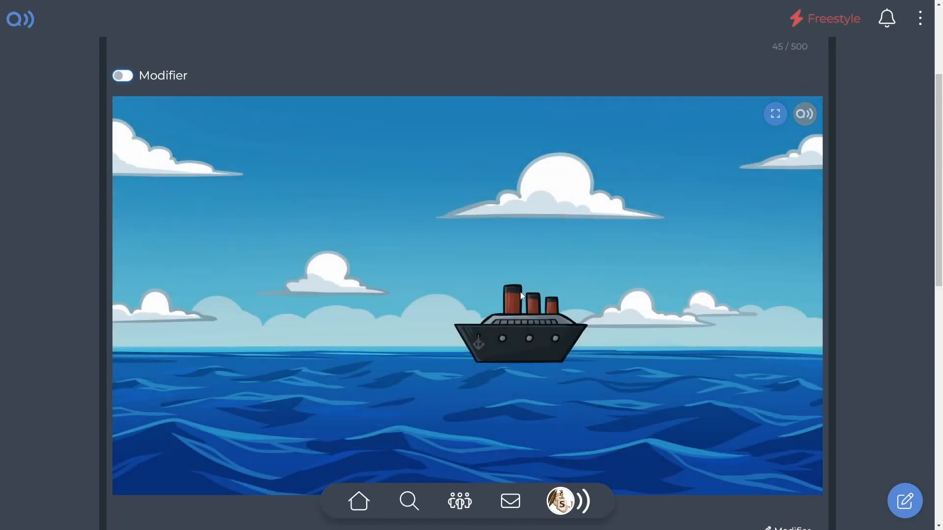
# Test the ship's name question in the preview with the wrong answer "Qwice" and the right answer "Titanic".
pyautogui.click(529, 331)
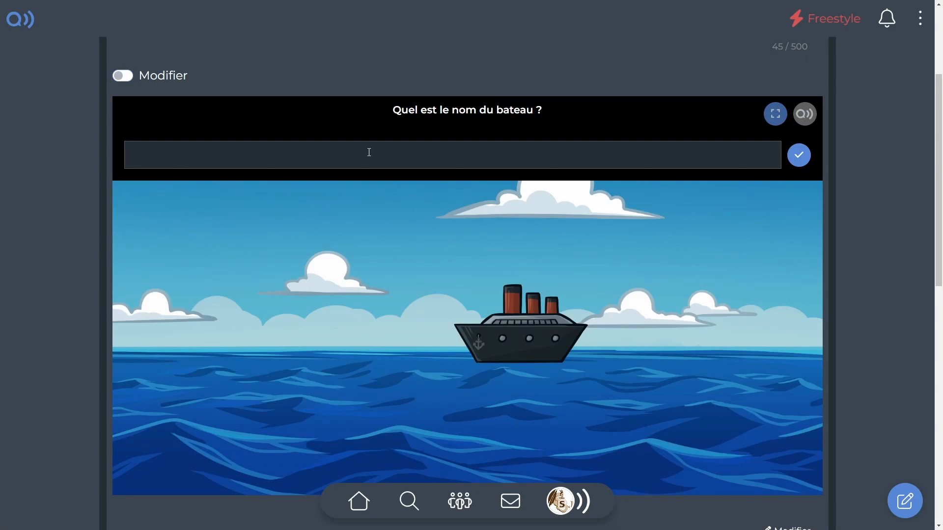
pyautogui.write('Qwice')
pyautogui.press('Return')
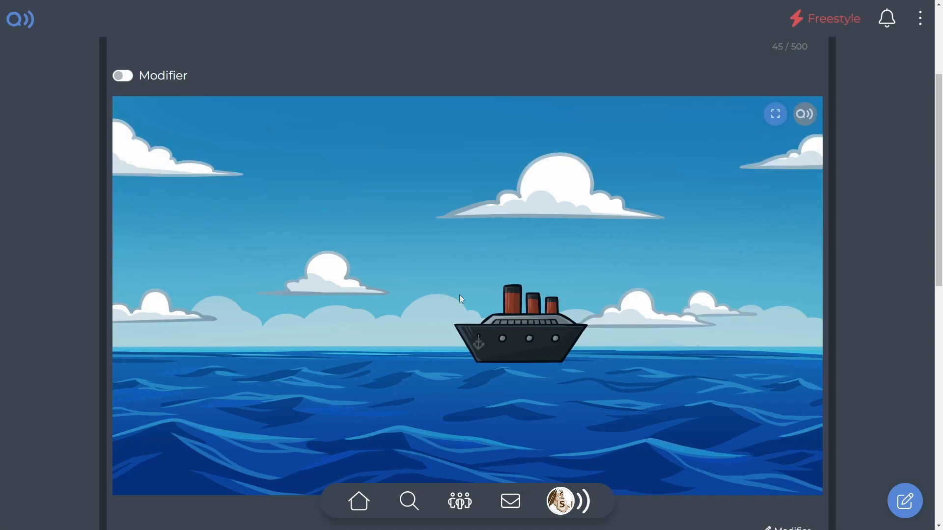
pyautogui.click(528, 336)
pyautogui.write('Titanic')
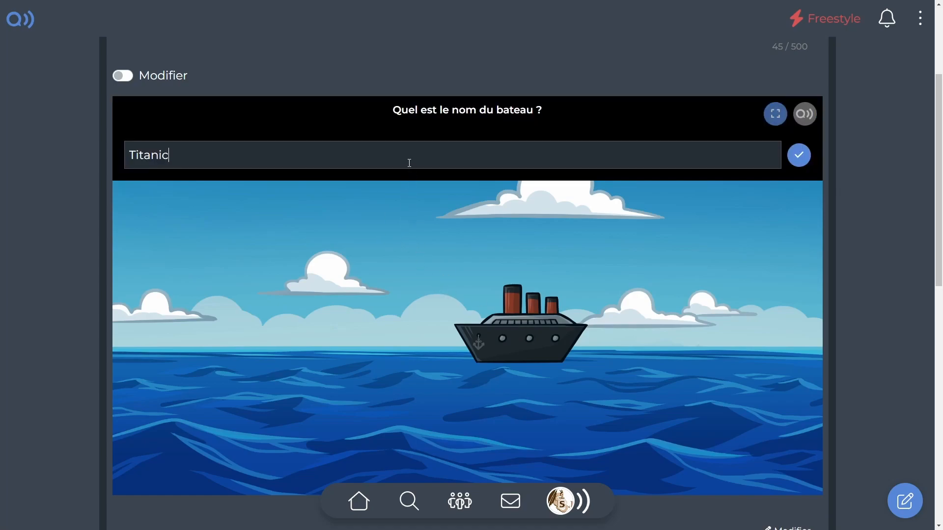
pyautogui.press('Return')
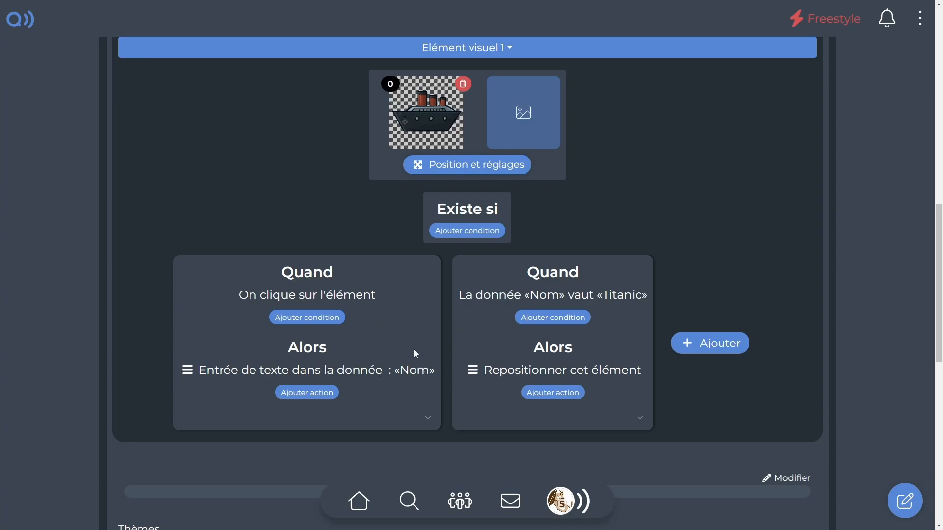
# Add a new visual element of type "Texte" to the scene.
pyautogui.scroll(9, 470, 355)
pyautogui.scroll(-2, 455, 402)
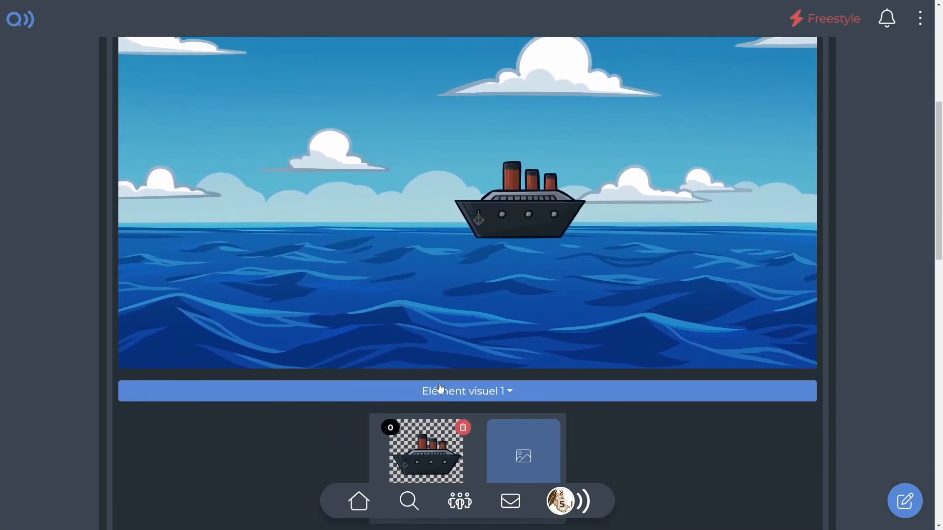
pyautogui.click(443, 390)
pyautogui.click(220, 447)
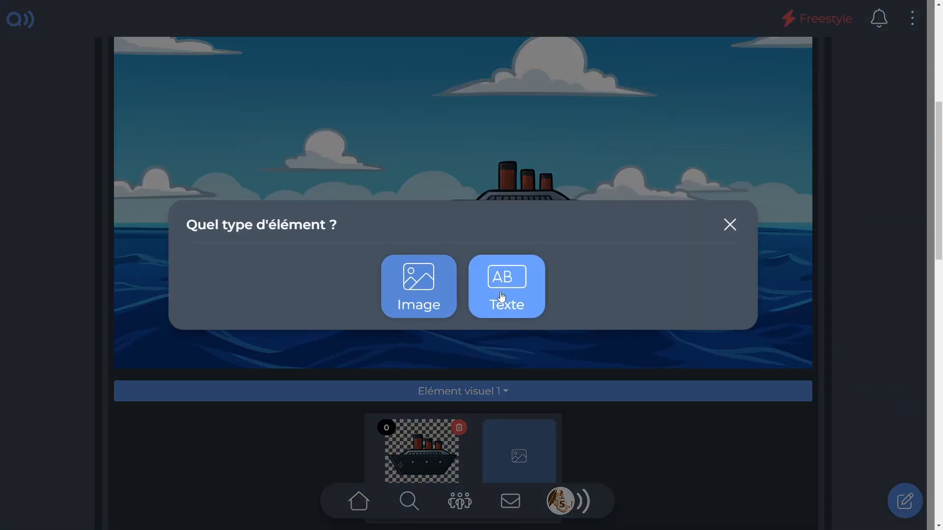
pyautogui.click(509, 302)
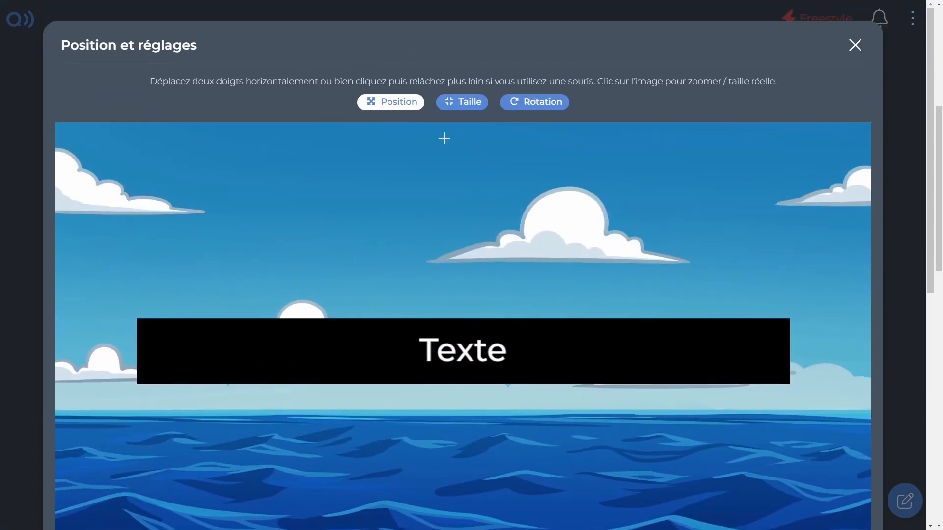
# Shrink the new text element to about a quarter of its width and move it right and slightly up in the sky.
pyautogui.click(462, 102)
pyautogui.hscroll(-10, 561, 243)
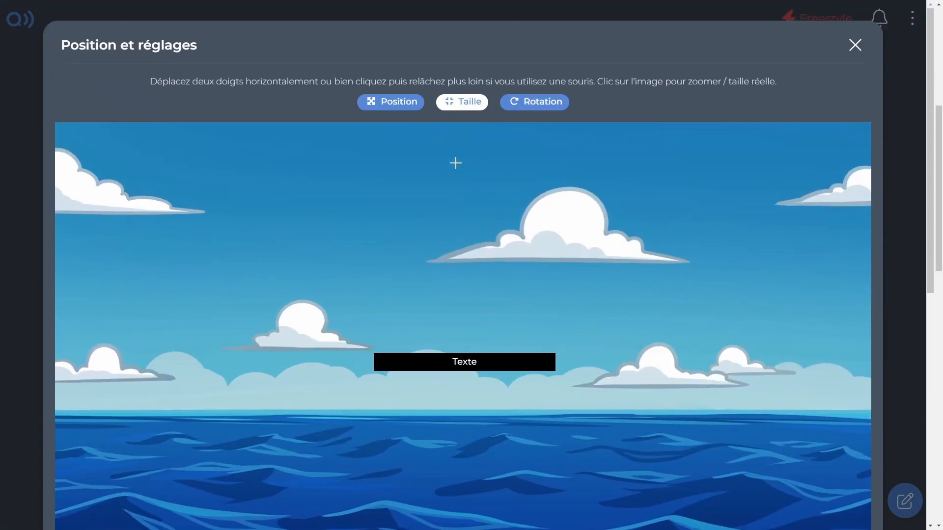
pyautogui.click(403, 107)
pyautogui.moveTo(499, 285); pyautogui.dragTo(606, 267)
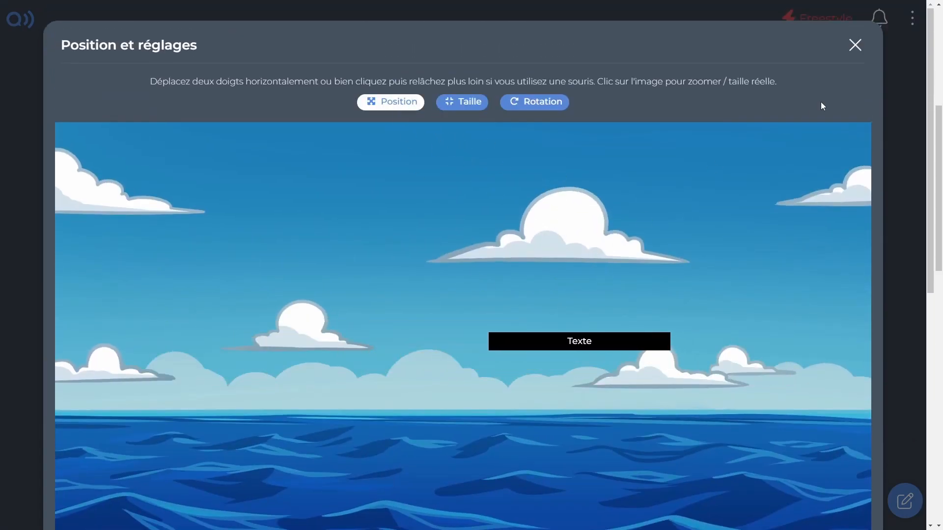
pyautogui.click(864, 52)
pyautogui.scroll(-4, 488, 292)
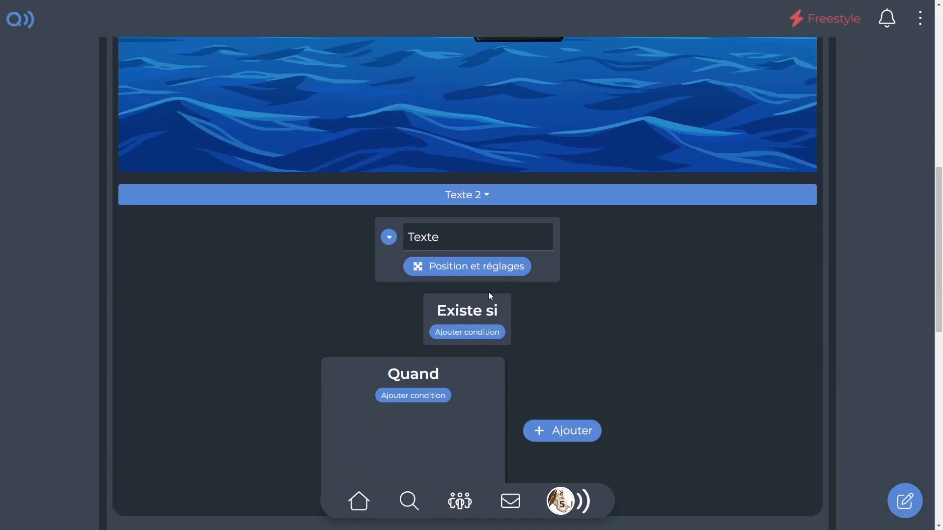
# Replace the content of the new text element with "${Nom}".
pyautogui.click(475, 265)
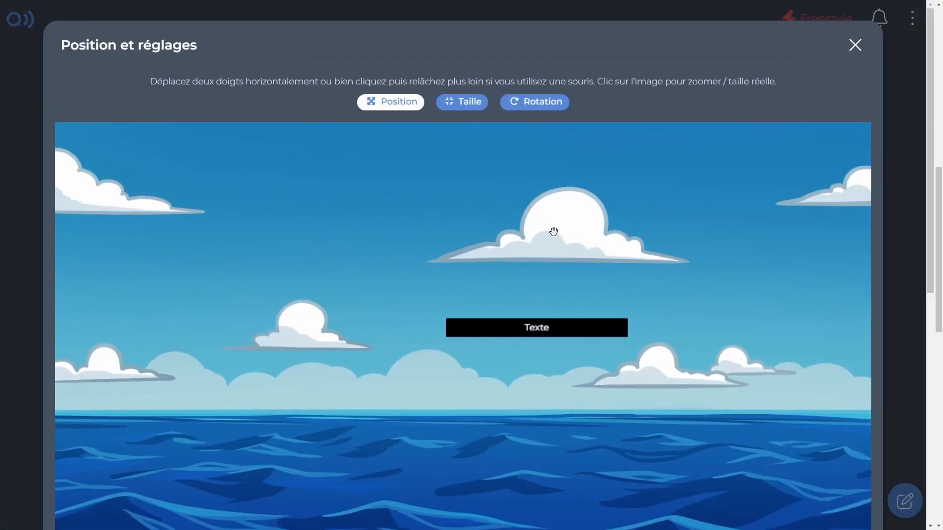
pyautogui.click(855, 45)
pyautogui.scroll(1, 423, 314)
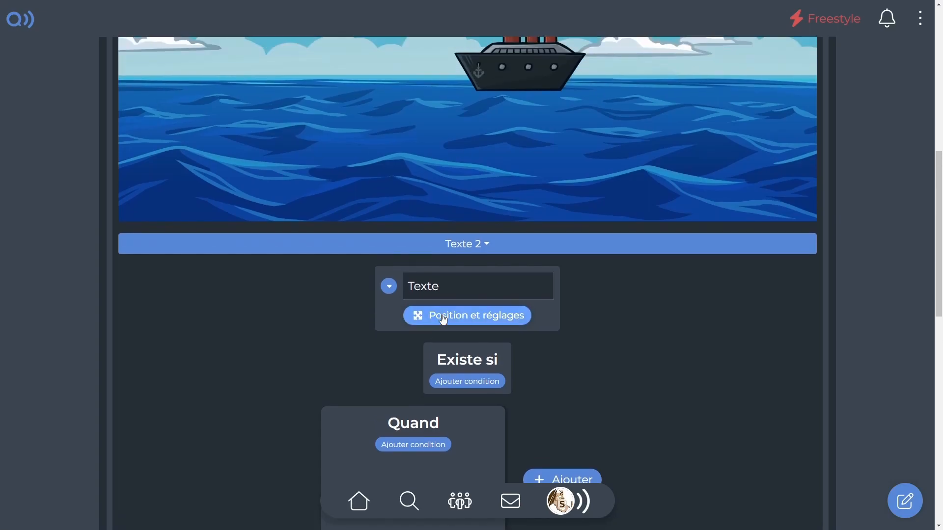
pyautogui.moveTo(450, 293); pyautogui.dragTo(289, 281)
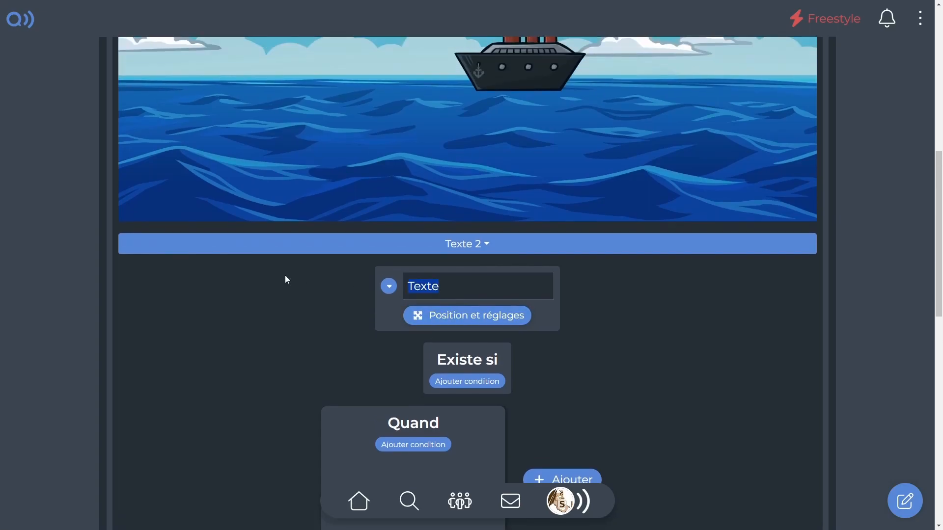
pyautogui.write('${Nom}')
# Save the scenes and test the ship's name question in the preview with the answer "Qwice".
pyautogui.scroll(7, 545, 421)
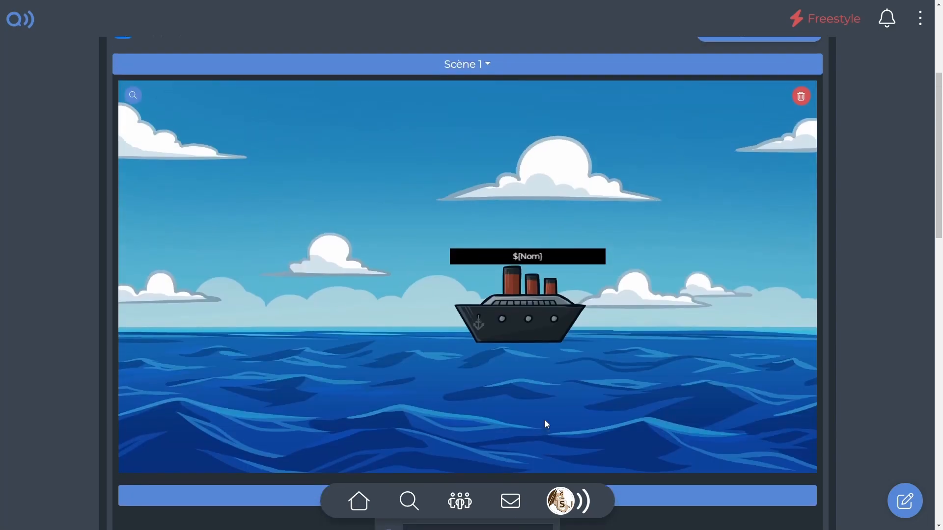
pyautogui.click(753, 125)
pyautogui.click(124, 126)
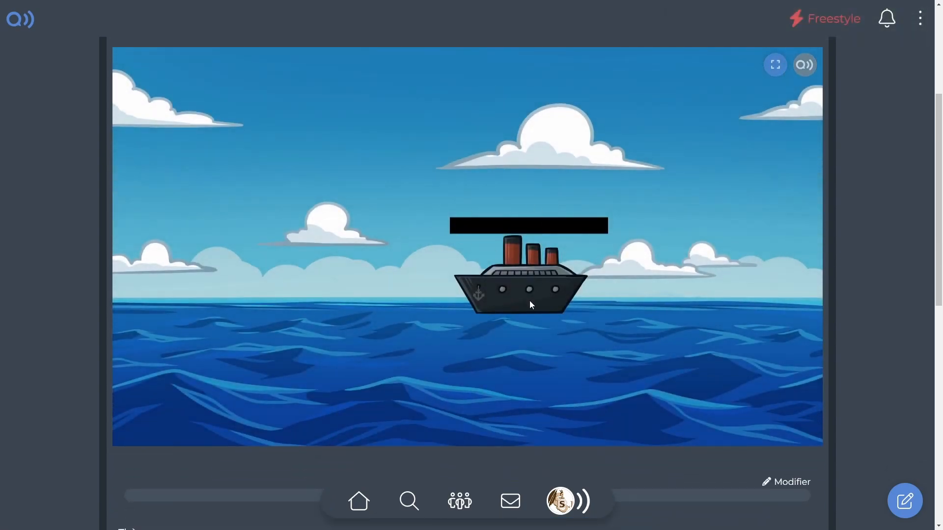
pyautogui.click(530, 301)
pyautogui.click(479, 111)
pyautogui.write('Qwice')
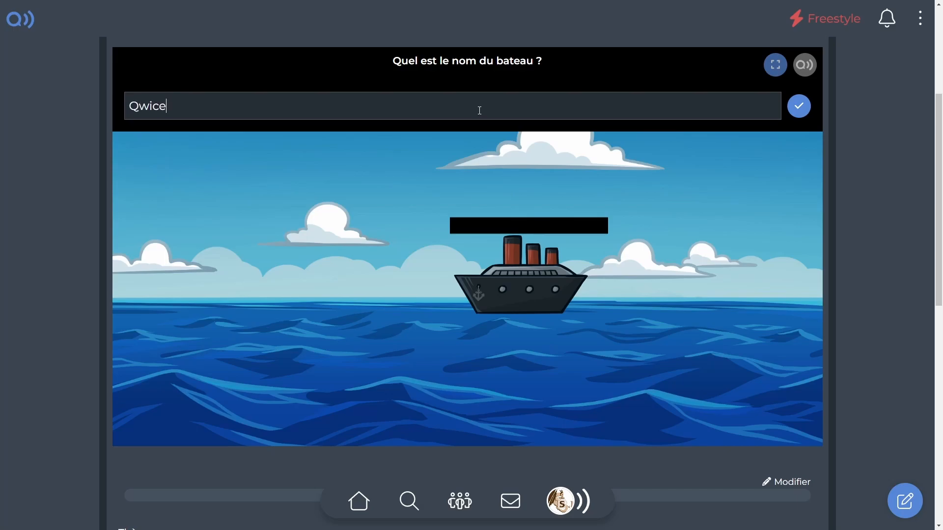
pyautogui.press('Return')
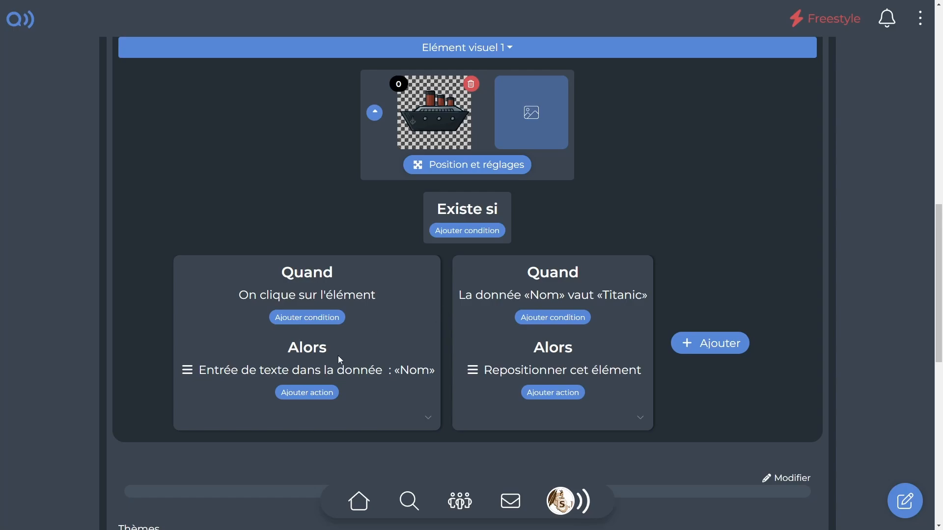
# Add an "Afficher un message" action with the text "Ce bateau est ${Nom}" at "En haut" to the ship's click event.
pyautogui.click(319, 393)
pyautogui.click(195, 254)
pyautogui.click(140, 258)
pyautogui.click(138, 259)
pyautogui.click(131, 274)
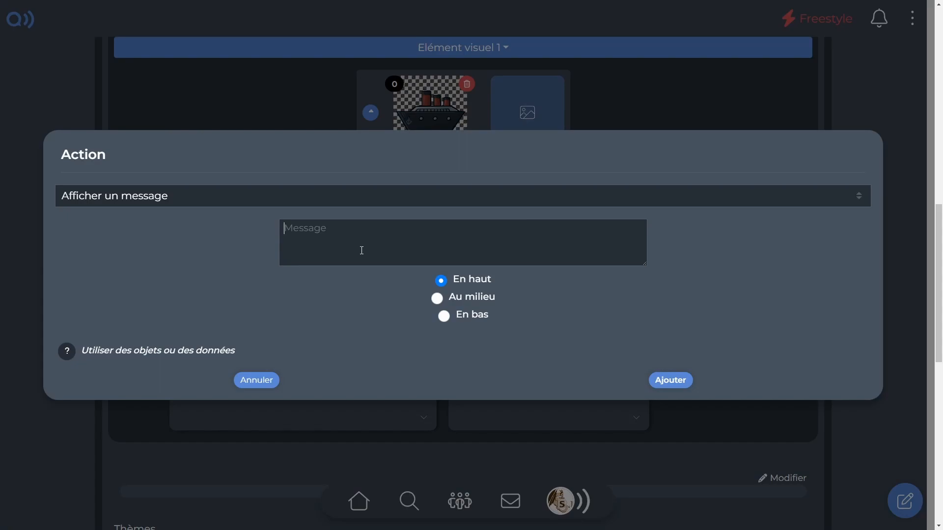
pyautogui.click(362, 251)
pyautogui.write('Ce bateau est ${Nom')
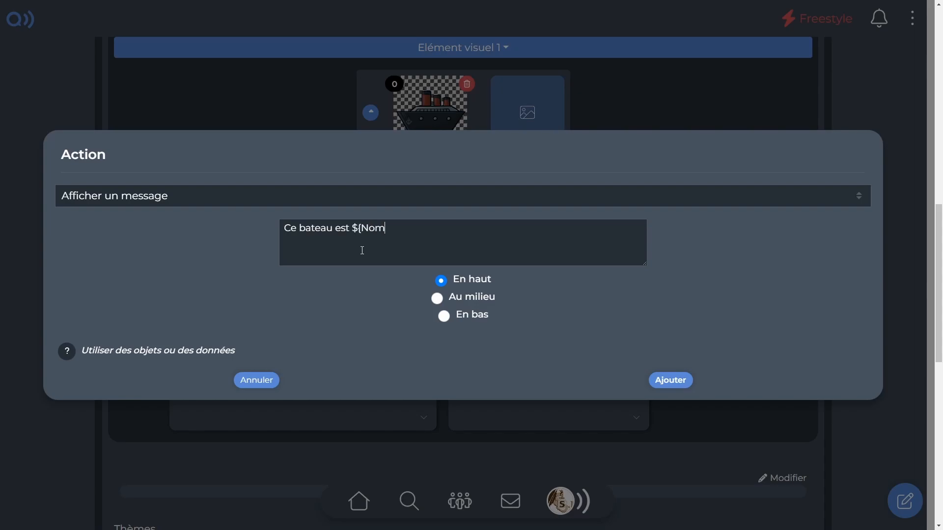
pyautogui.write('}')
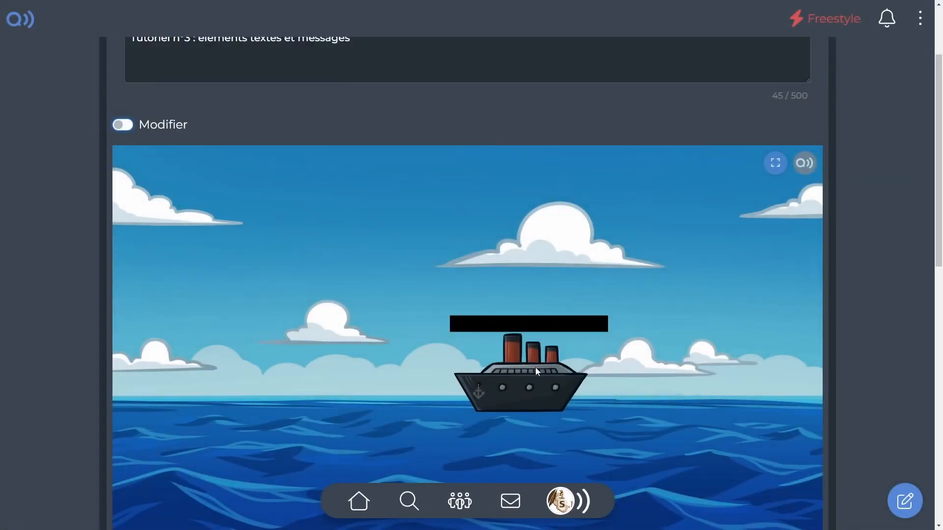
# Test the ship's name question in the preview with the answer "Titanic".
pyautogui.click(535, 369)
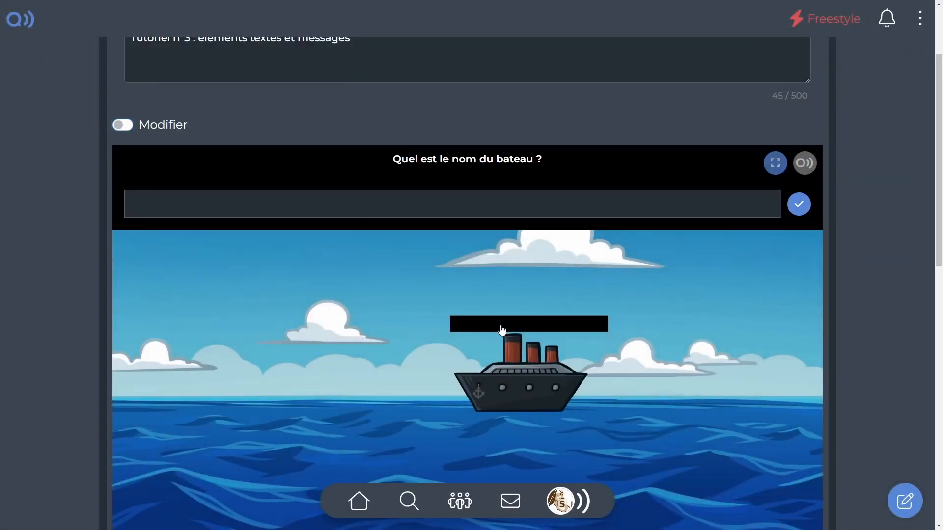
pyautogui.write('Titanic')
pyautogui.press('Return')
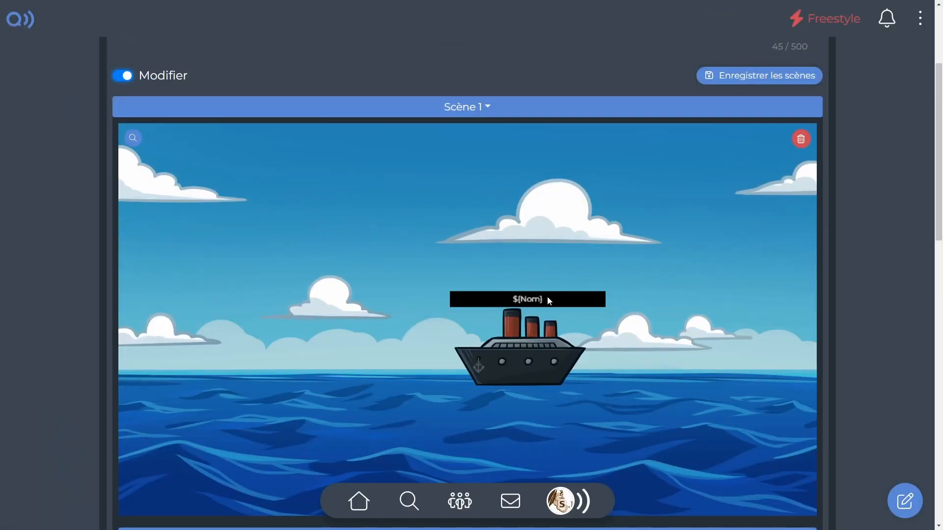
# Apply a slight "Ombre" and "Transparence" to the ${Nom} text element using its visual filters.
pyautogui.click(547, 297)
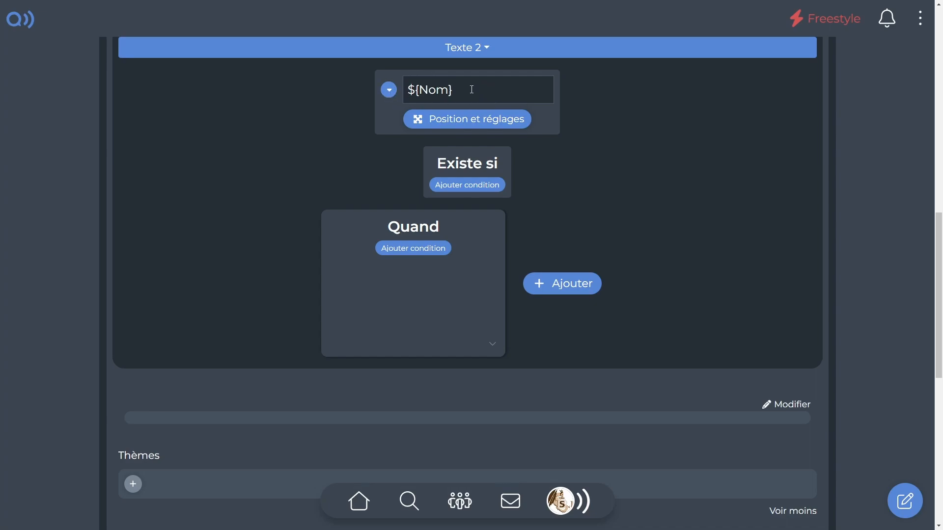
pyautogui.click(475, 124)
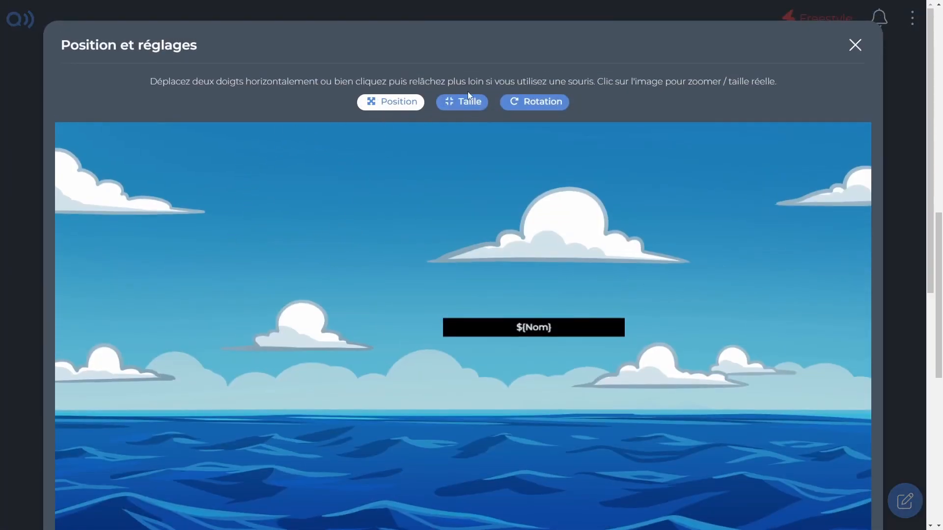
pyautogui.scroll(-8, 491, 267)
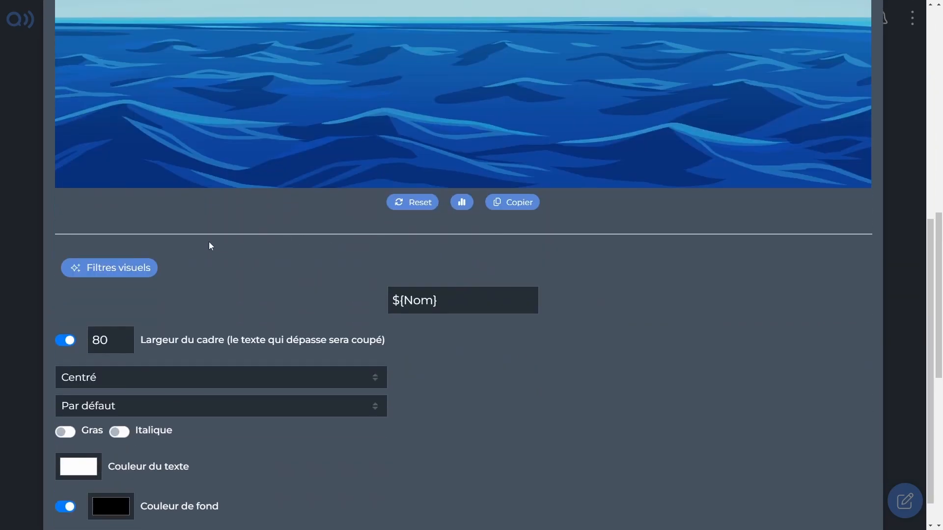
pyautogui.click(103, 274)
pyautogui.scroll(3, 151, 326)
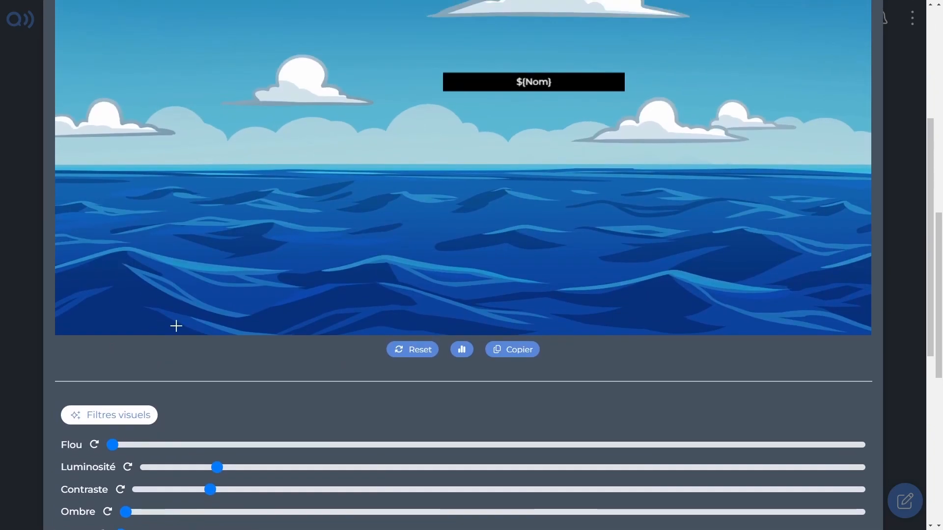
pyautogui.scroll(-4, 178, 322)
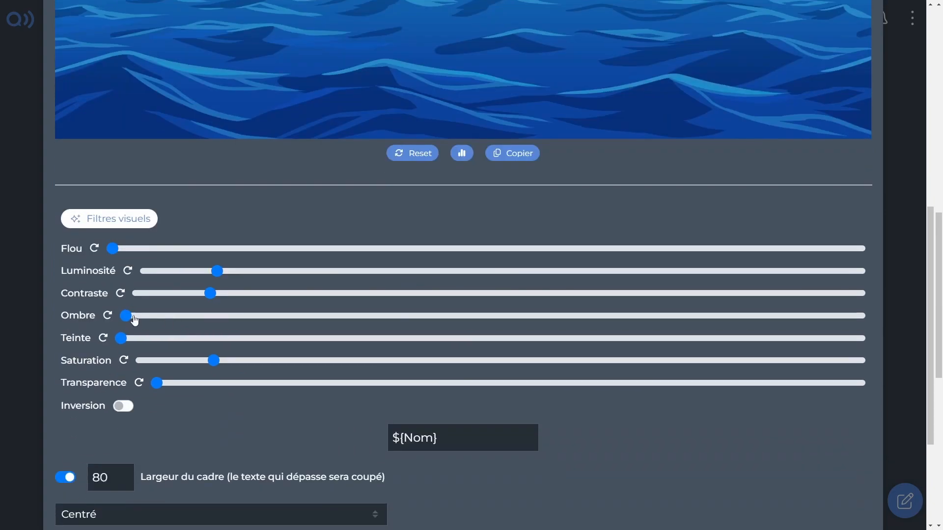
pyautogui.moveTo(127, 318); pyautogui.dragTo(174, 318)
pyautogui.moveTo(160, 386); pyautogui.dragTo(271, 384)
pyautogui.scroll(6, 299, 350)
pyautogui.scroll(-6, 303, 327)
pyautogui.click(112, 221)
# Set the text element's "Largeur du cadre" to 40 and check its appearance in the scene.
pyautogui.doubleClick(115, 309)
pyautogui.write('40')
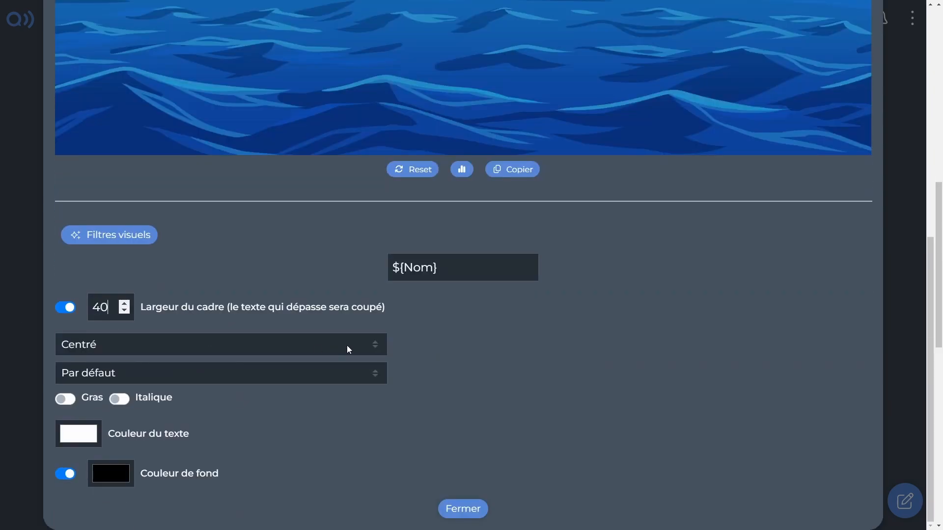
pyautogui.scroll(5, 347, 345)
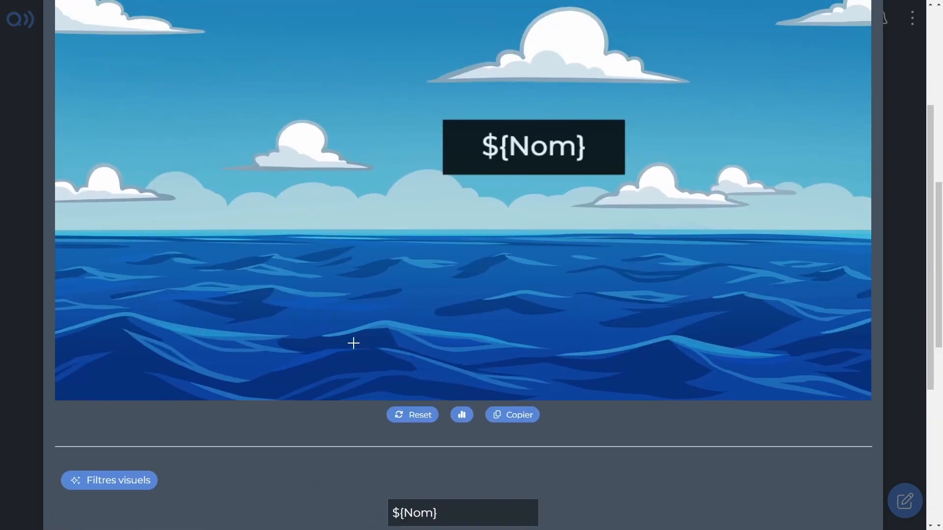
pyautogui.scroll(-4, 297, 303)
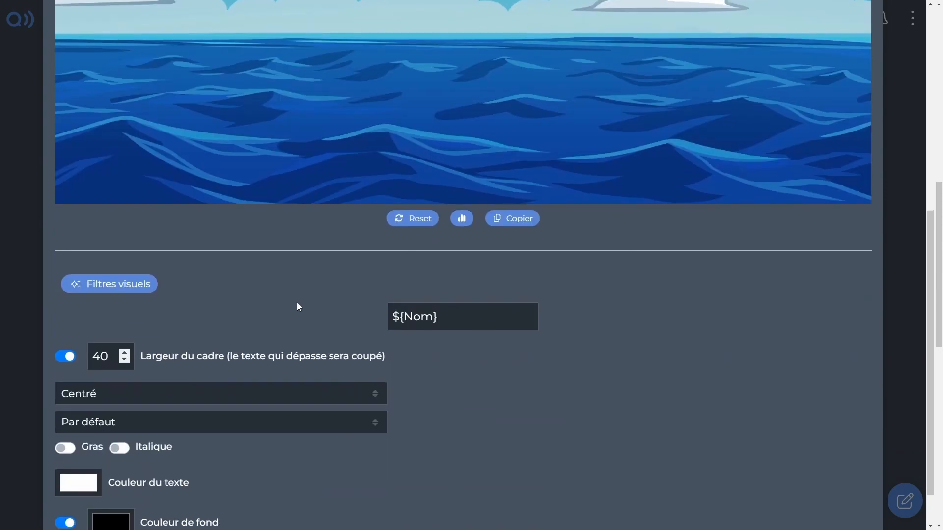
# Disable the text element's fixed frame width and close its settings.
pyautogui.click(67, 357)
pyautogui.scroll(-1, 564, 465)
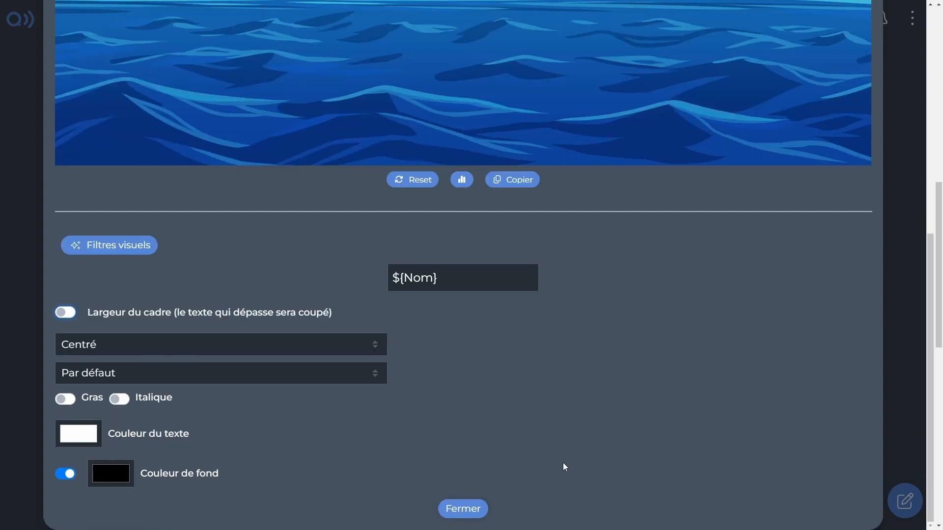
pyautogui.click(463, 509)
# Test the ship's name question in the preview with the answer "Qwice" and a pasted answer.
pyautogui.scroll(-5, 618, 326)
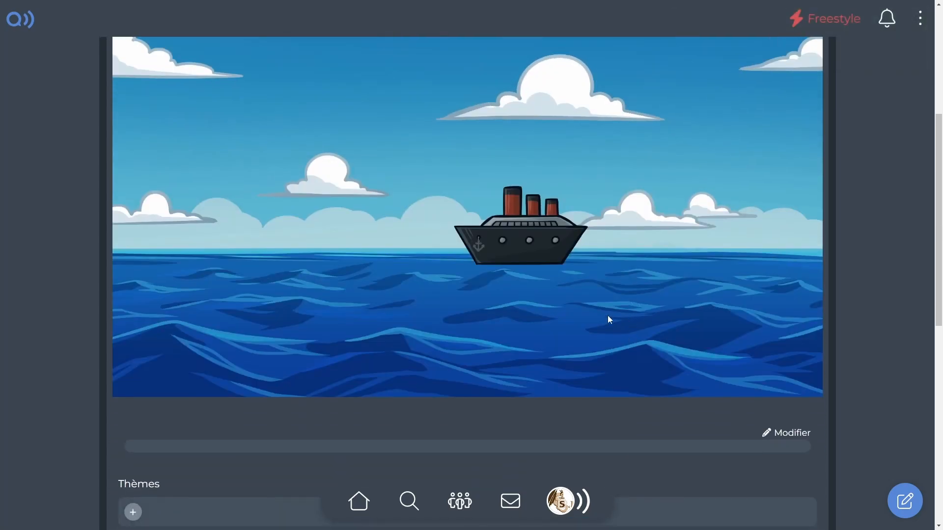
pyautogui.scroll(2, 510, 308)
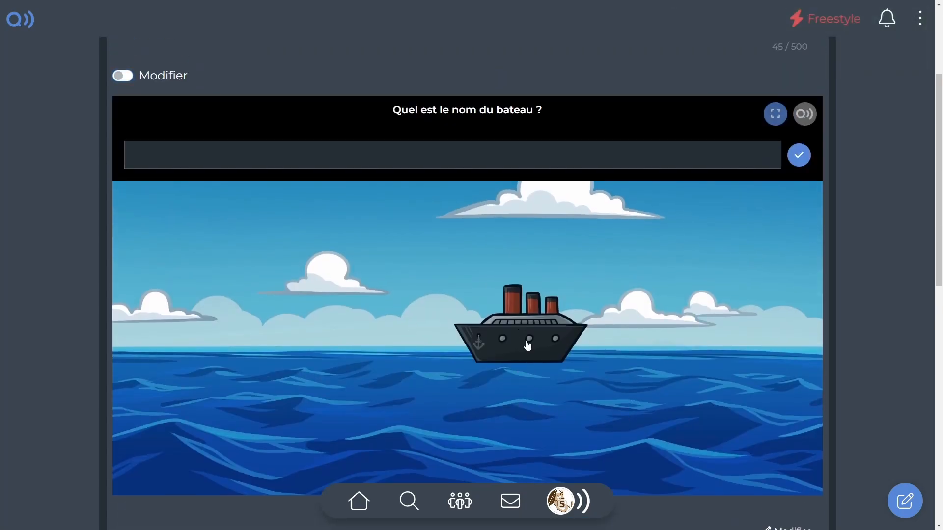
pyautogui.write('Qwice')
pyautogui.press('Return')
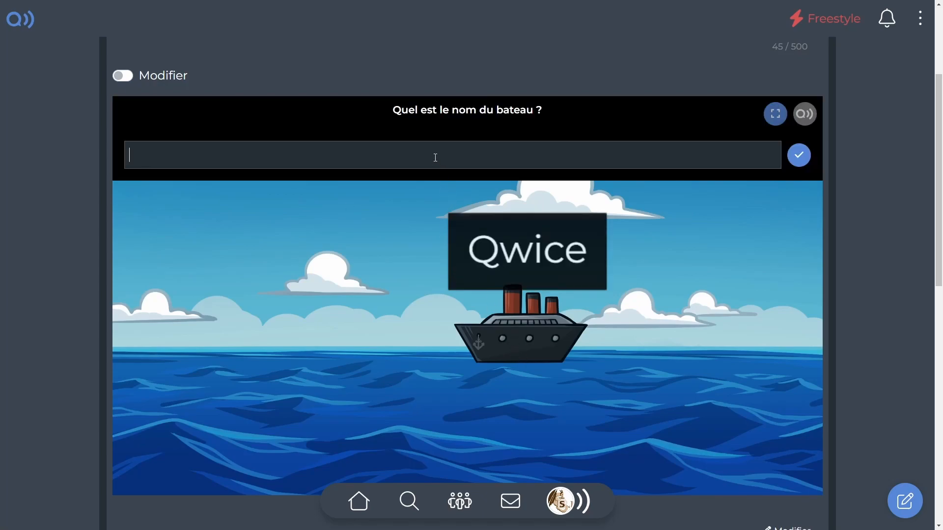
pyautogui.write('Le bateau est beau et grand.')
pyautogui.press('Return')
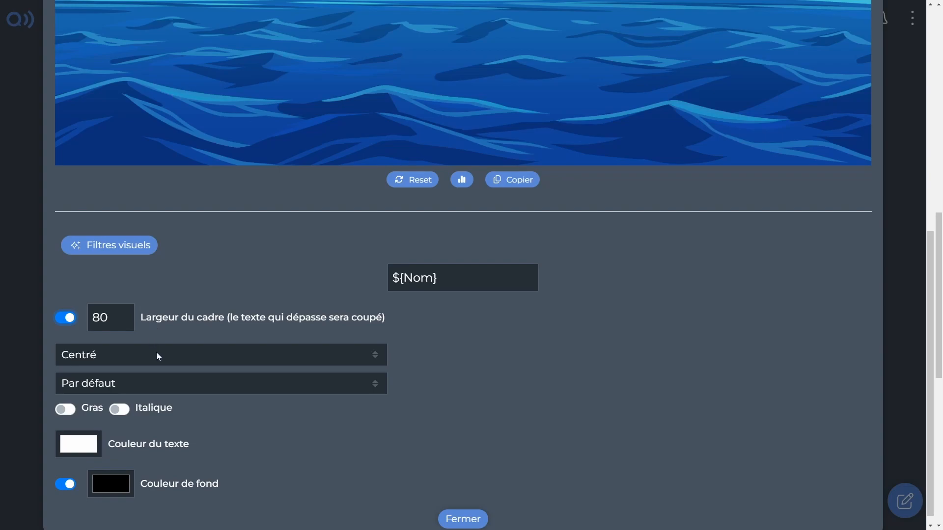
# Set the ${Nom} text's alignment to "Aligné à gauche" and check it in the scene.
pyautogui.click(156, 353)
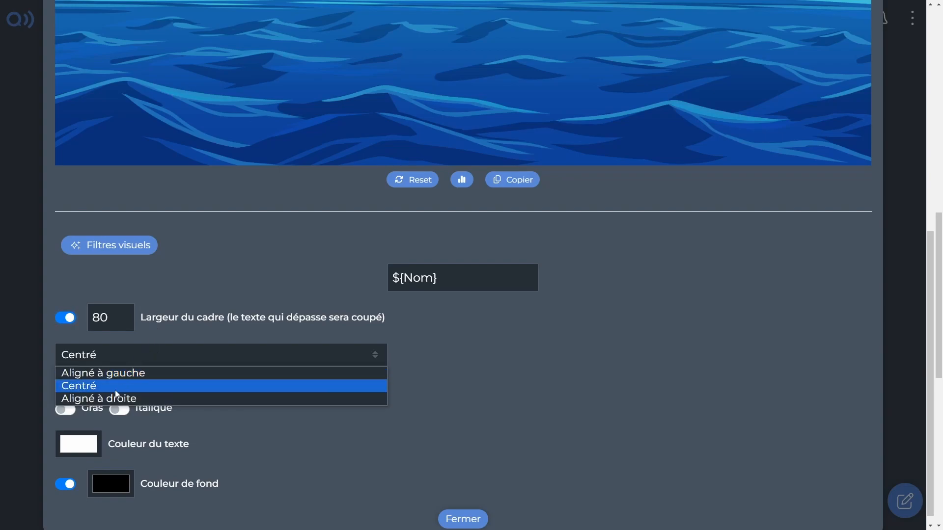
pyautogui.click(115, 374)
pyautogui.scroll(6, 322, 336)
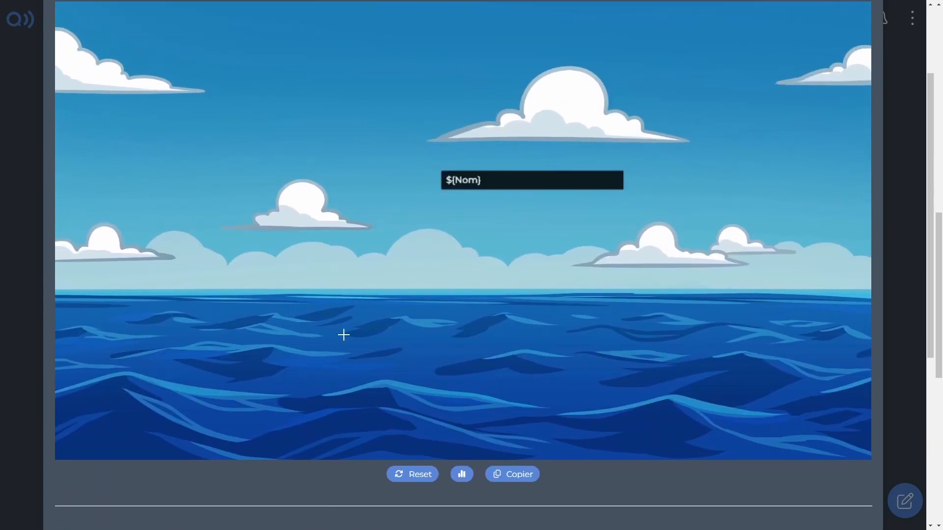
pyautogui.scroll(-5, 321, 275)
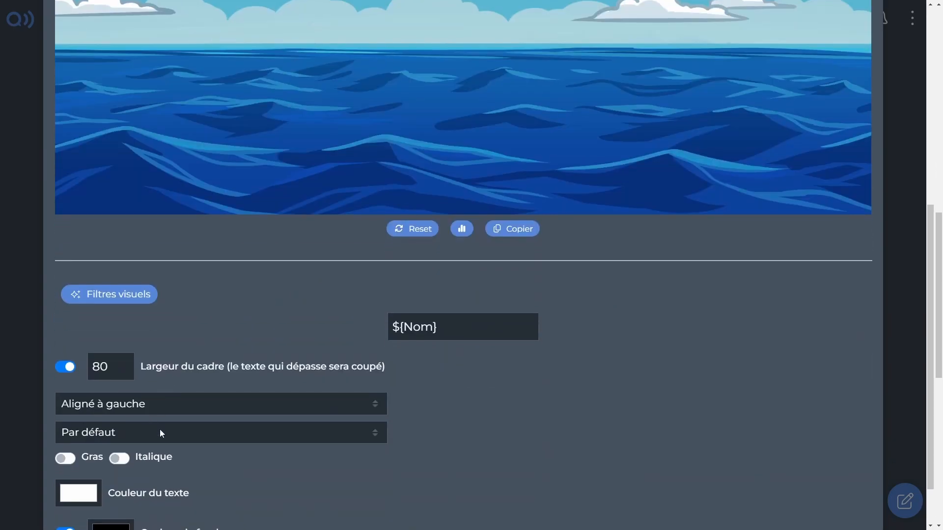
# Look through the available fonts, keep "Par défaut", and make the ${Nom} text bold.
pyautogui.click(160, 432)
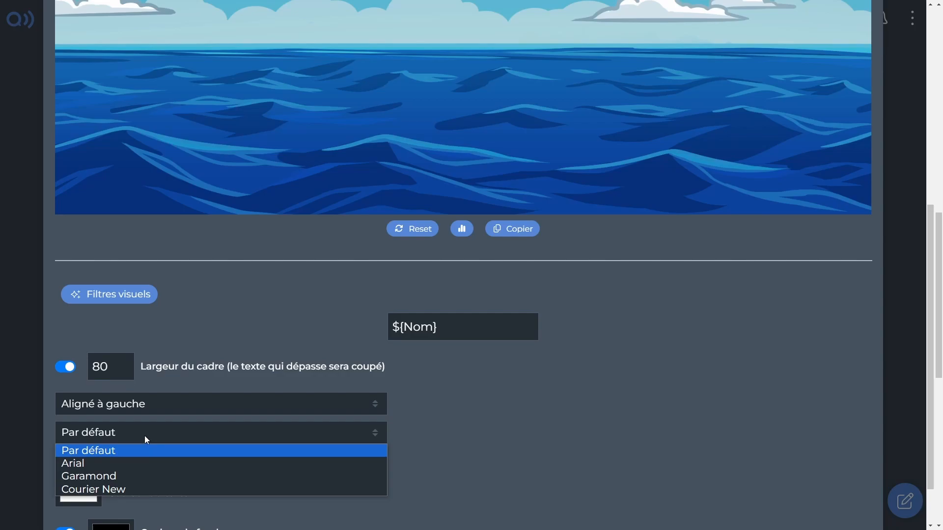
pyautogui.click(144, 435)
pyautogui.click(65, 459)
pyautogui.scroll(6, 197, 429)
pyautogui.scroll(-7, 196, 429)
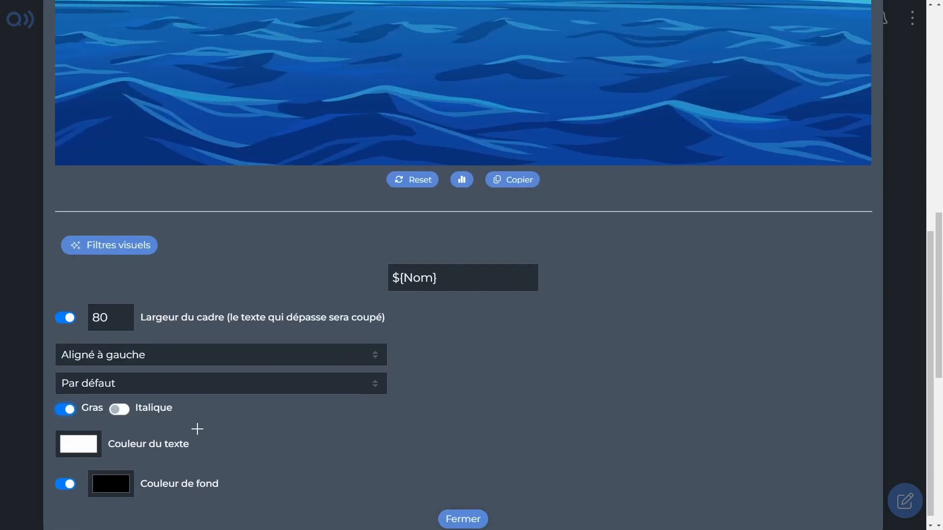
# Turn off "Largeur du cadre" for the left-aligned ${Nom} text and check its size in the scene.
pyautogui.click(71, 319)
pyautogui.scroll(5, 244, 316)
pyautogui.scroll(-5, 131, 386)
# Switch the ${Nom} text from bold to italic and check its appearance.
pyautogui.click(66, 402)
pyautogui.click(113, 401)
pyautogui.scroll(7, 160, 368)
pyautogui.scroll(-6, 160, 369)
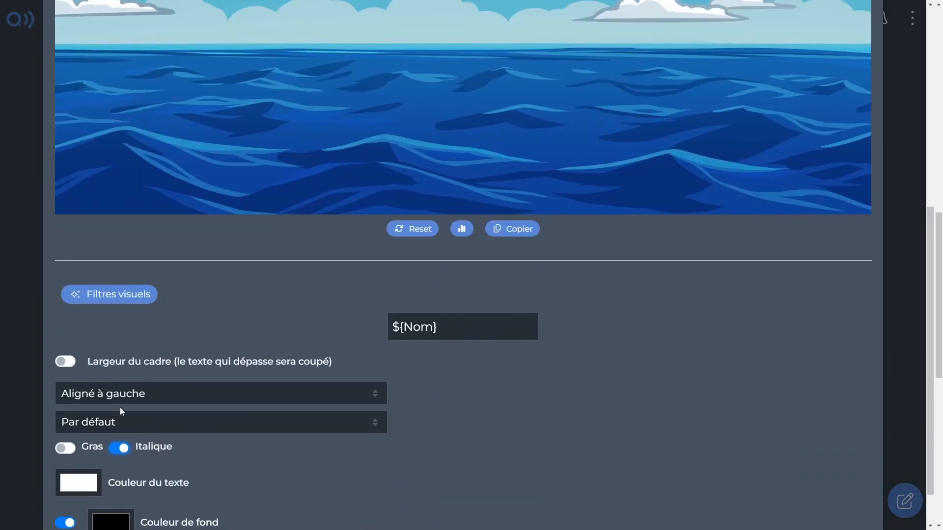
# Change the ${Nom} text color to pure red.
pyautogui.click(93, 485)
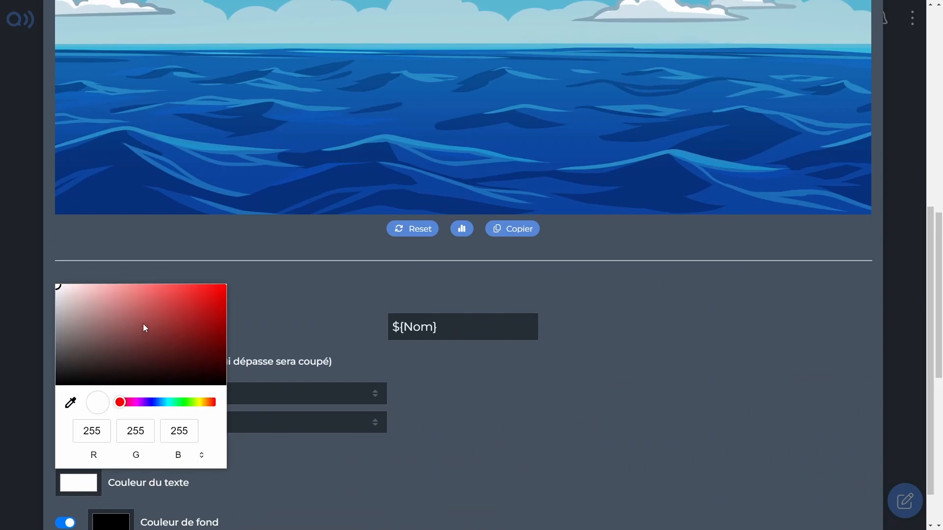
pyautogui.moveTo(146, 329); pyautogui.dragTo(358, 267)
pyautogui.click(302, 293)
pyautogui.scroll(6, 302, 293)
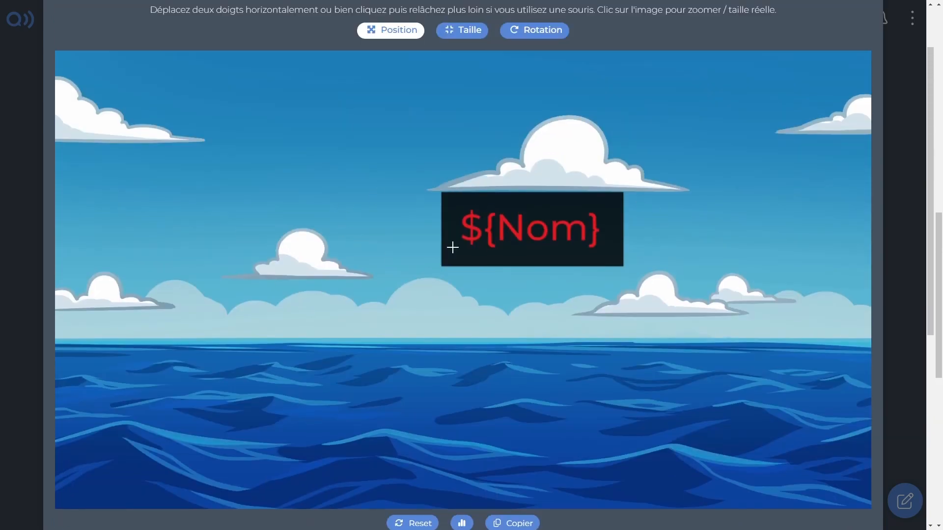
# Change the ${Nom} text's background color to a very pale pink.
pyautogui.scroll(-6, 470, 228)
pyautogui.click(99, 474)
pyautogui.moveTo(191, 332); pyautogui.dragTo(91, 277)
pyautogui.click(315, 230)
pyautogui.scroll(6, 315, 227)
# Turn off the background color of the ${Nom} text element.
pyautogui.scroll(-6, 319, 256)
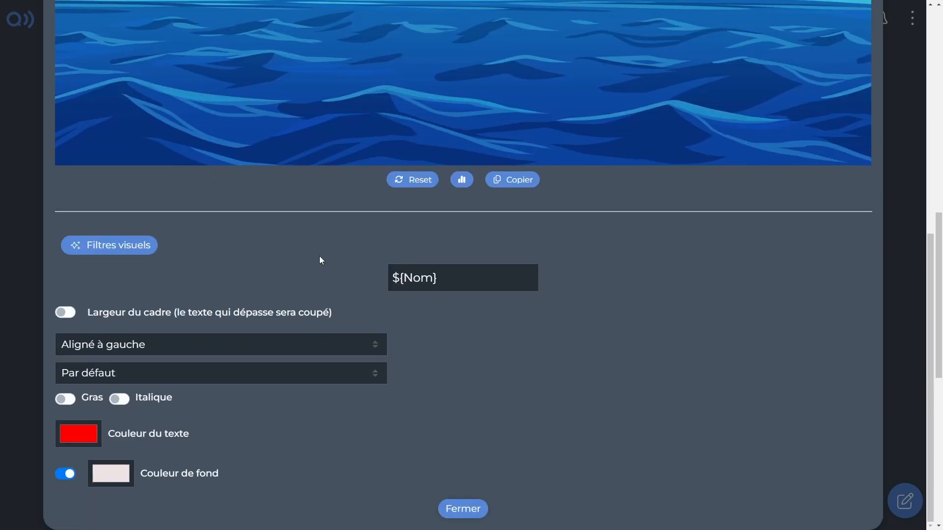
pyautogui.click(67, 473)
pyautogui.scroll(8, 261, 419)
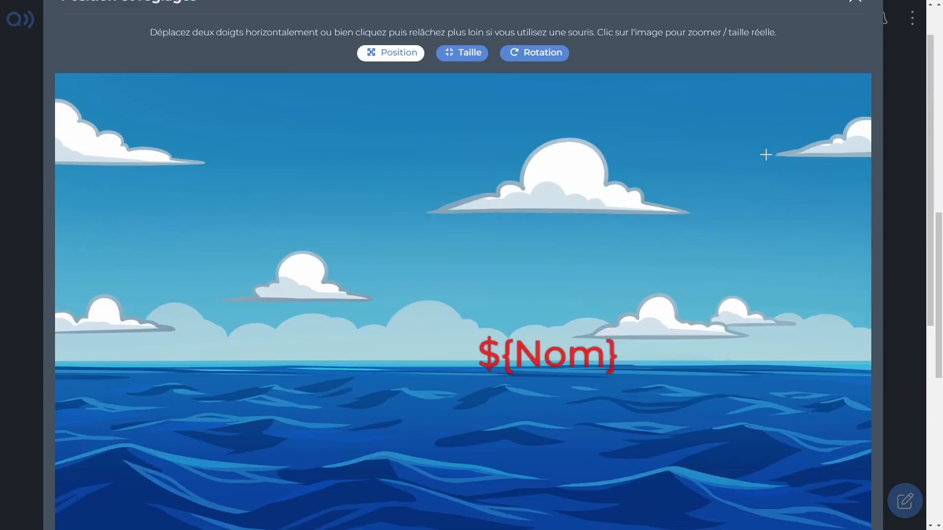
# Close the ${Nom} text settings and save the scenes, previewing the ship scene.
pyautogui.click(852, 4)
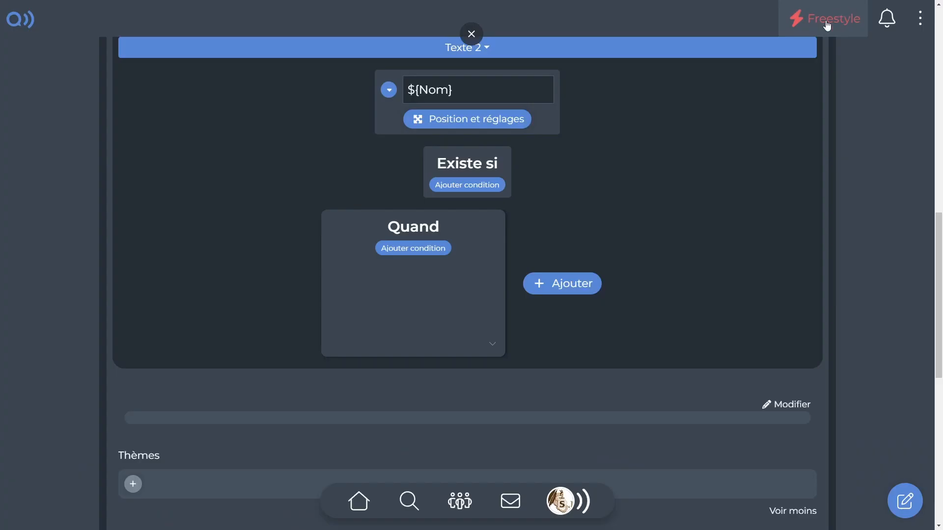
pyautogui.scroll(3, 593, 234)
pyautogui.scroll(5, 591, 238)
pyautogui.scroll(4, 570, 245)
pyautogui.click(759, 224)
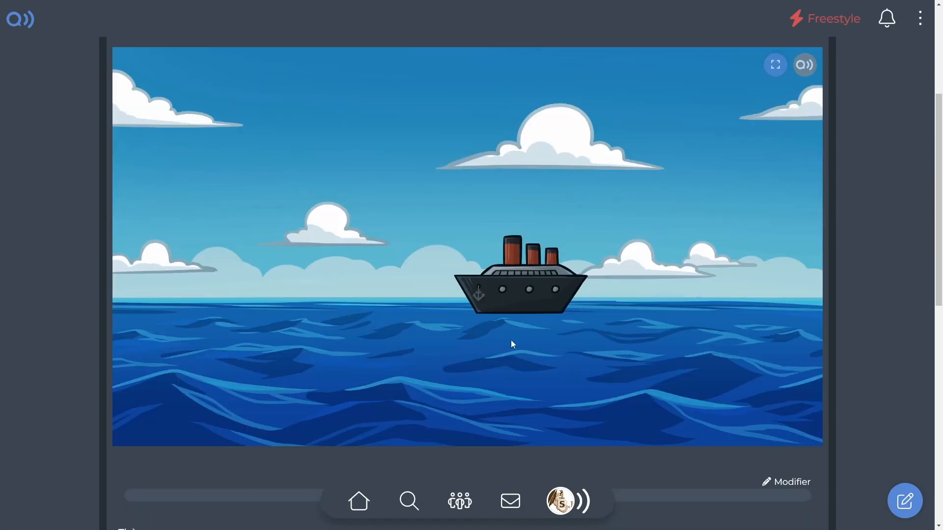
pyautogui.scroll(1, 537, 304)
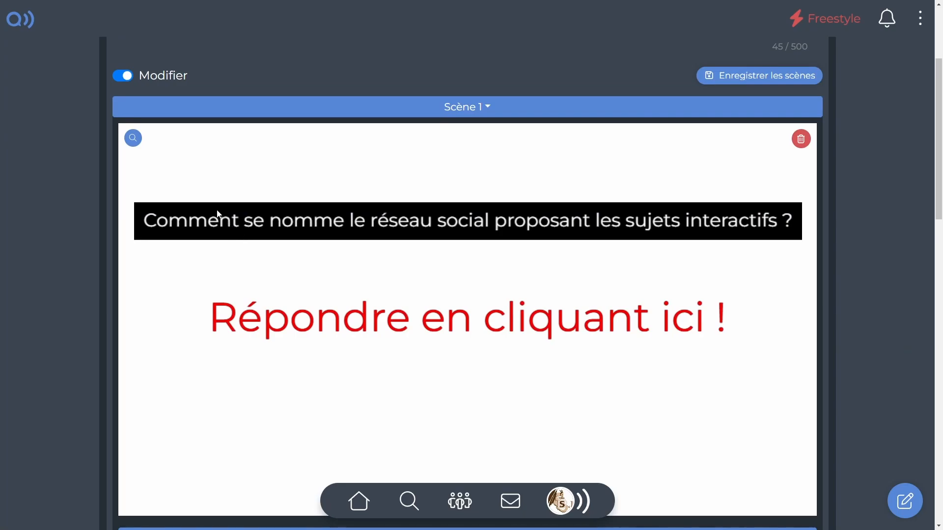
# Inspect the text entry action of the "Répondre en cliquant ici !" text in the quiz scene.
pyautogui.click(439, 328)
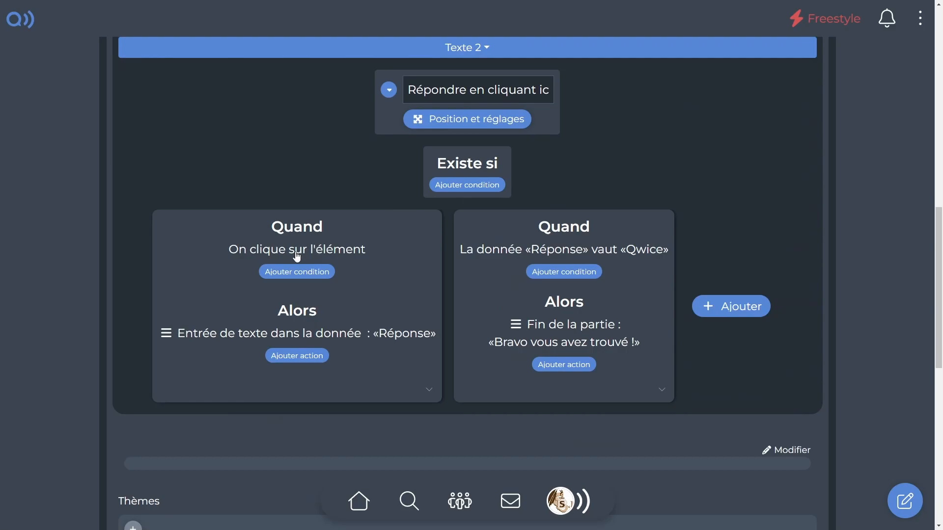
pyautogui.click(367, 336)
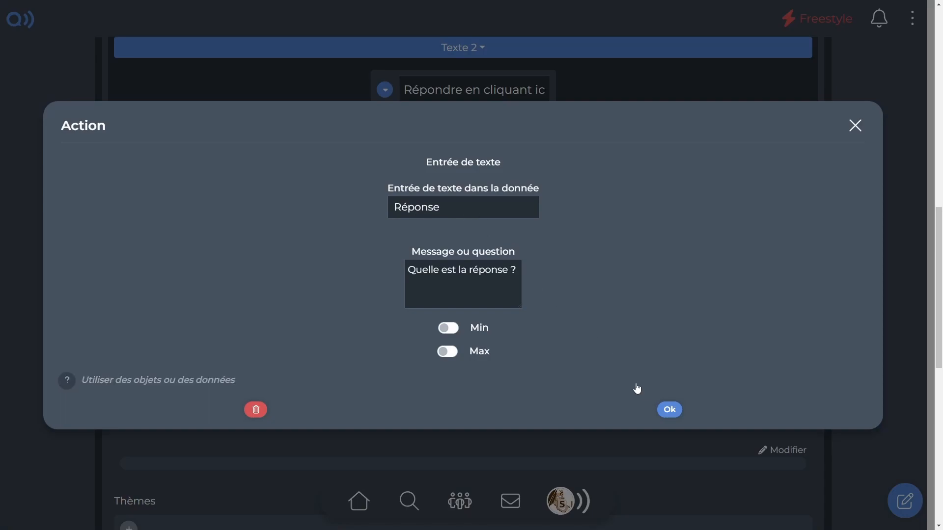
pyautogui.click(670, 410)
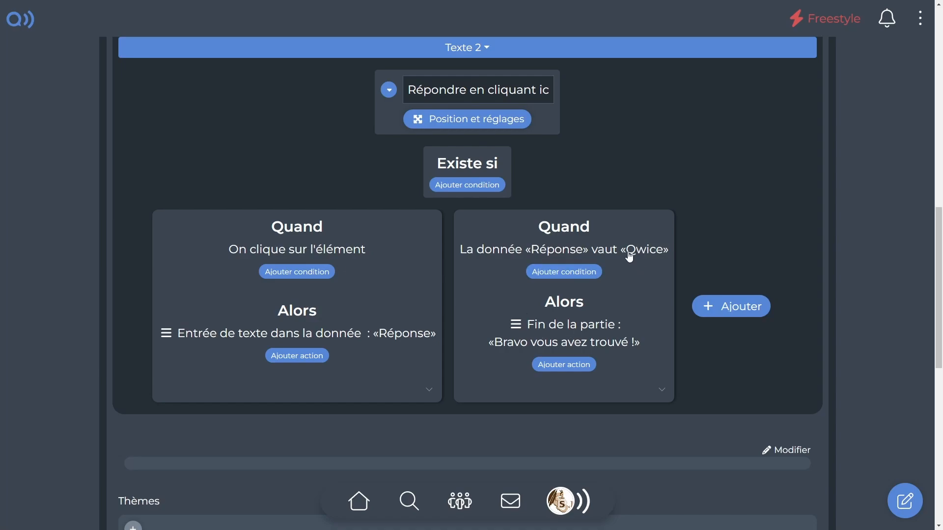
# Duplicate the event that ends the game when the data «Réponse» equals "Qwice".
pyautogui.click(661, 390)
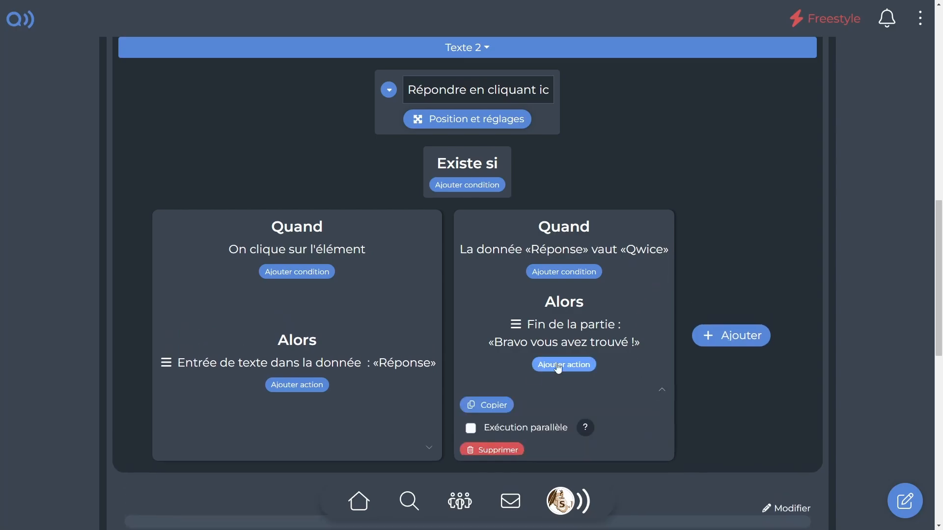
pyautogui.click(489, 406)
pyautogui.click(730, 400)
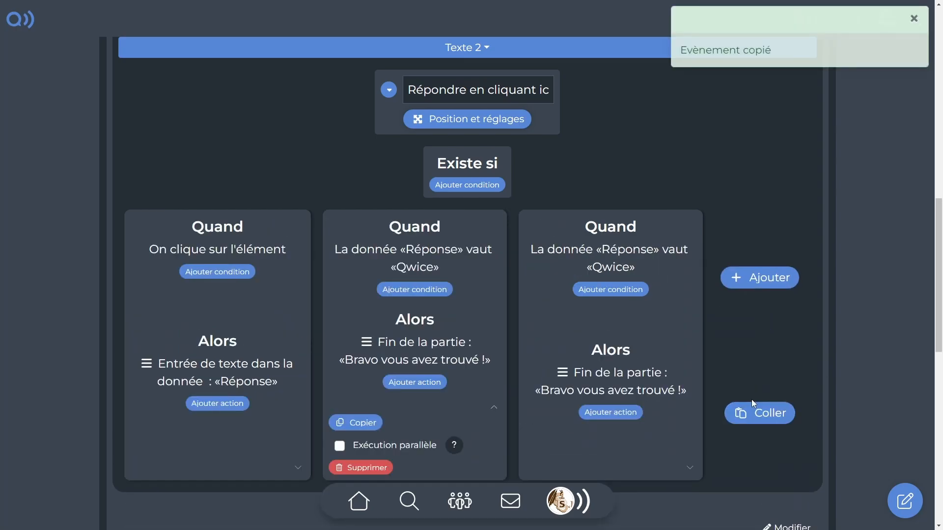
# Set the duplicated event's condition so that «Réponse» equals lowercase "qwice".
pyautogui.click(602, 263)
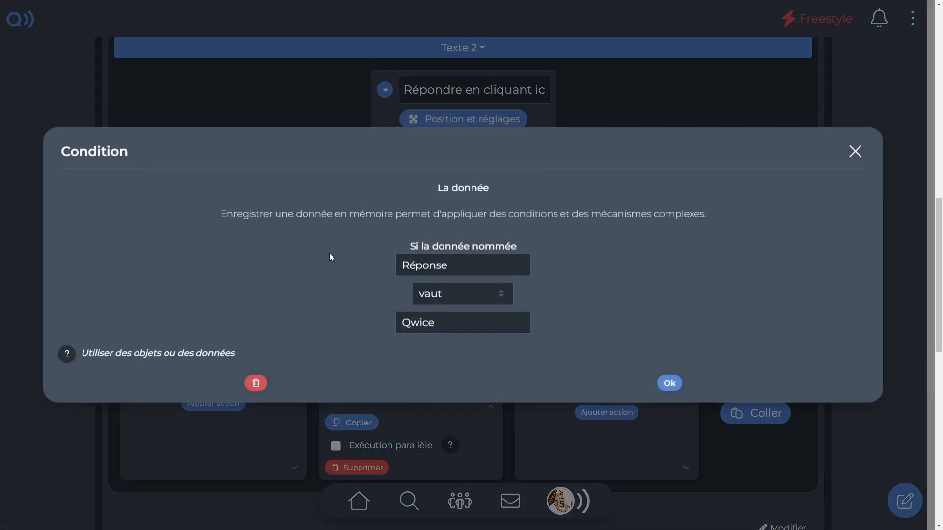
pyautogui.click(410, 326)
pyautogui.press('BackSpace')
pyautogui.write('q')
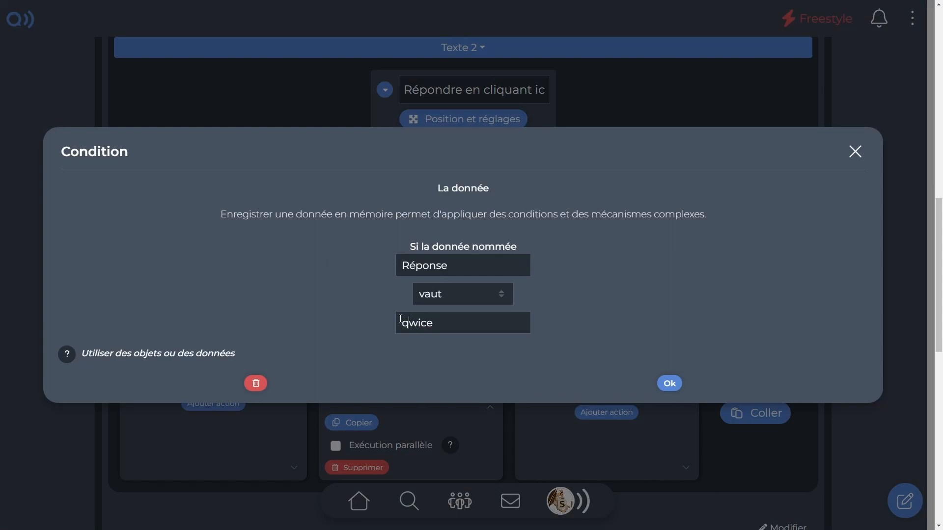
pyautogui.click(670, 384)
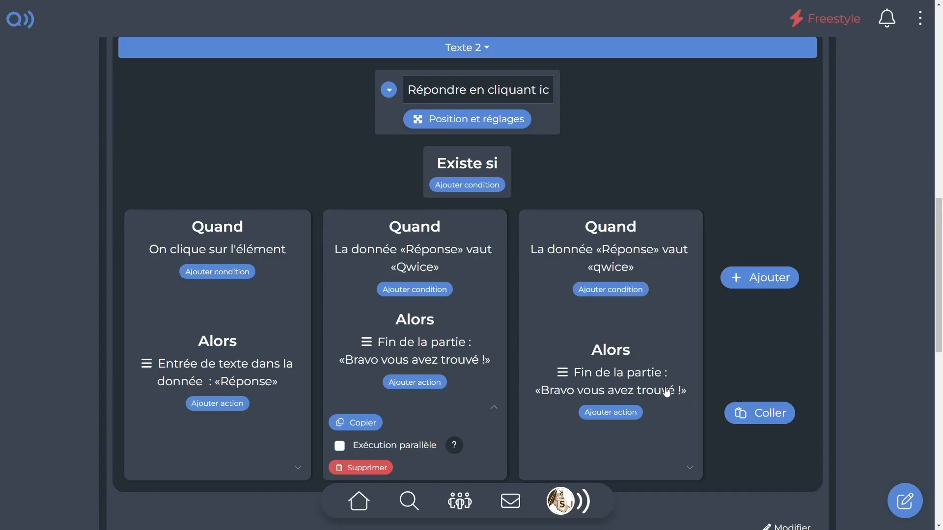
# Test the quiz in preview by submitting the answer "qwice".
pyautogui.scroll(8, 493, 302)
pyautogui.click(494, 302)
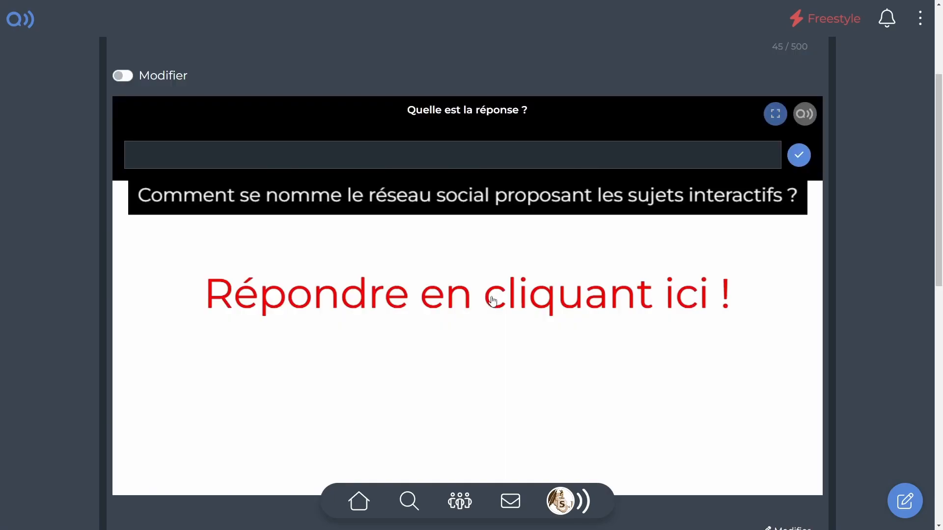
pyautogui.write('qwice')
pyautogui.press('Return')
pyautogui.click(404, 296)
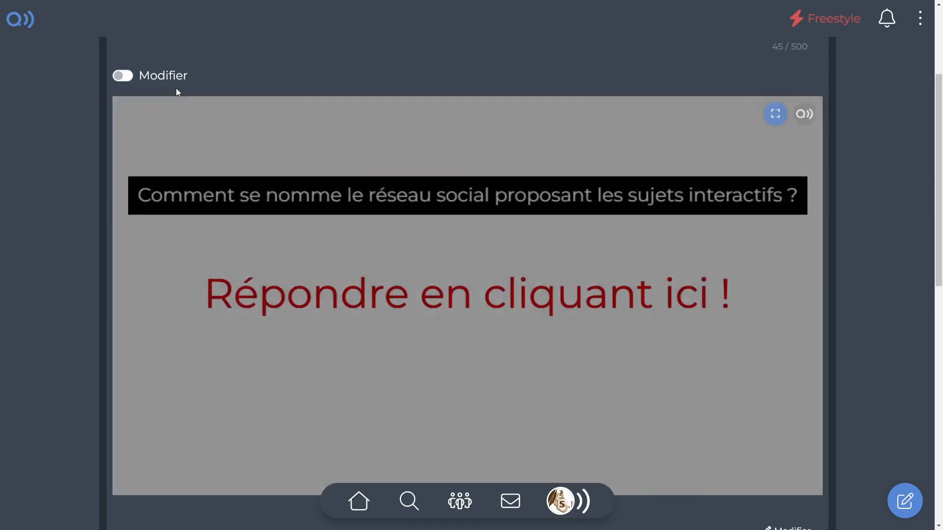
# Test the quiz in preview with the wrong answer "sjdfnjheh".
pyautogui.click(480, 294)
pyautogui.scroll(1, 480, 294)
pyautogui.write('sjdfnjheh')
pyautogui.press('Return')
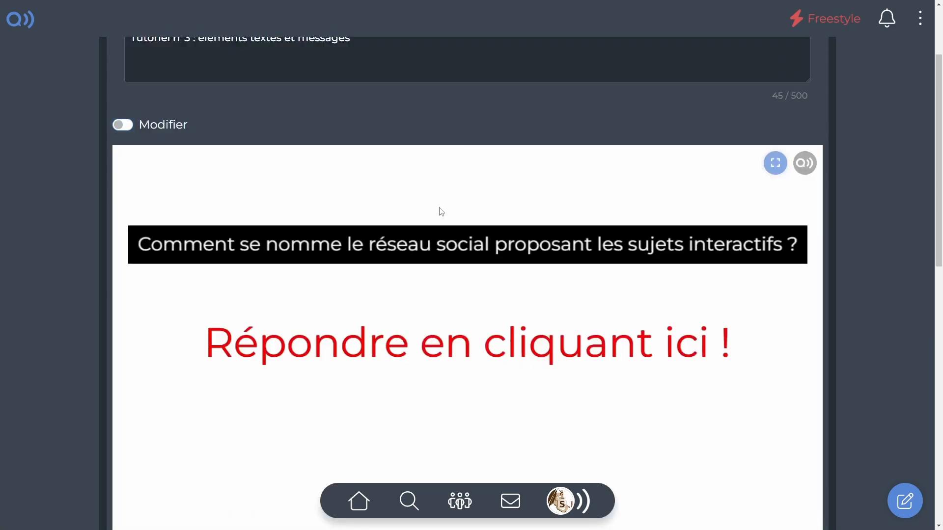
# Paste another copy of the end-of-game event and set its condition to «Réponse» "ne vaut pas" "Qwice".
pyautogui.scroll(-8, 441, 211)
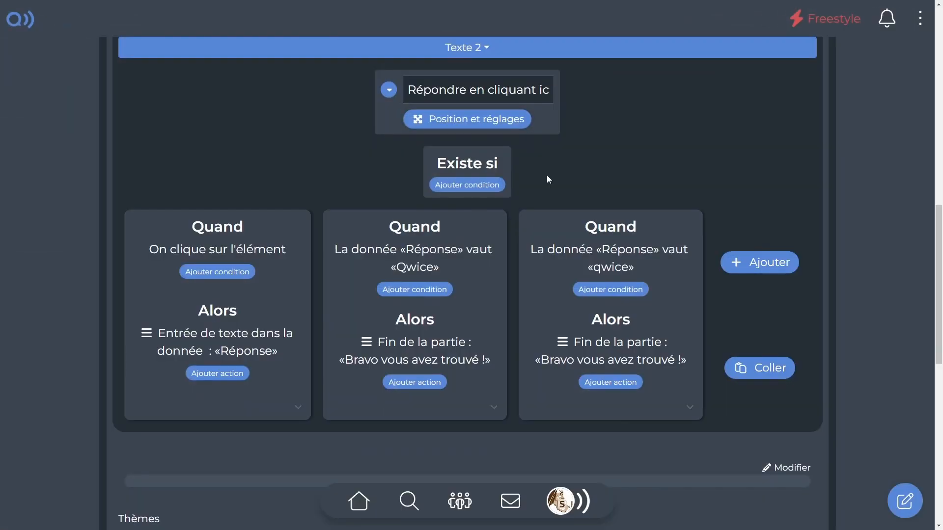
pyautogui.click(761, 368)
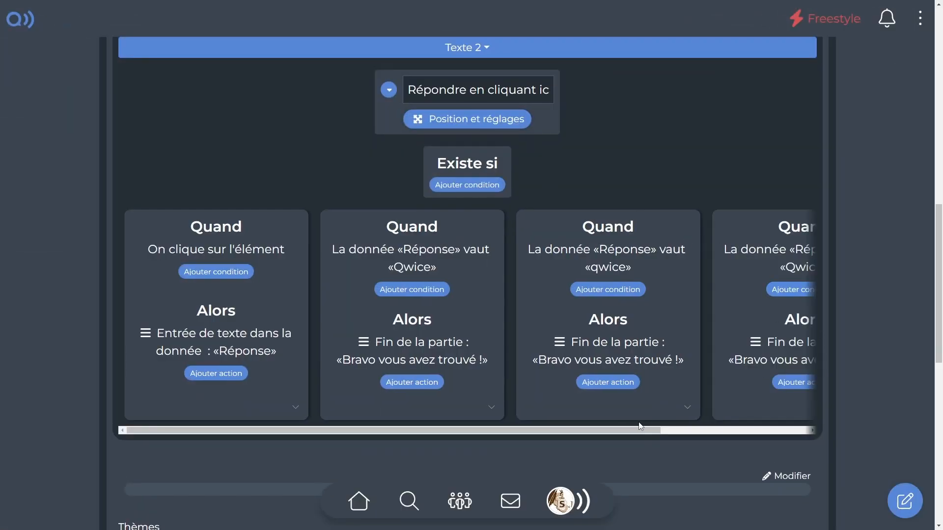
pyautogui.moveTo(641, 426); pyautogui.dragTo(746, 431)
pyautogui.click(673, 250)
pyautogui.click(440, 296)
pyautogui.click(445, 325)
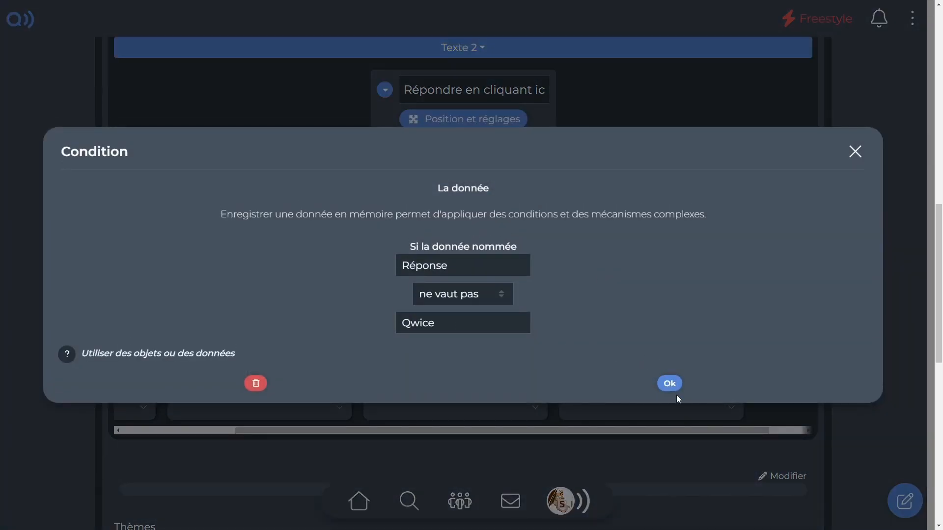
pyautogui.click(671, 386)
# Add a second data condition to the wrong-answer event: «Réponse» "ne vaut pas" "qwice".
pyautogui.click(626, 290)
pyautogui.click(275, 266)
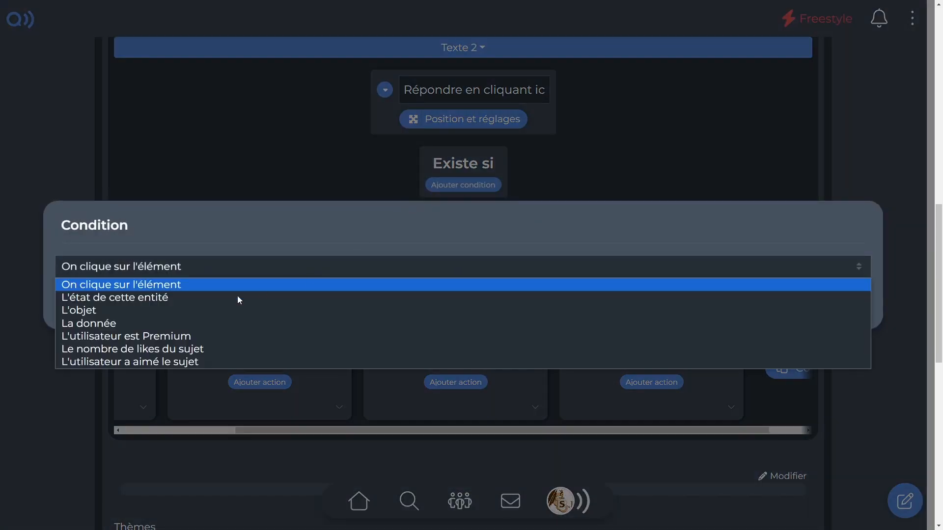
pyautogui.click(162, 324)
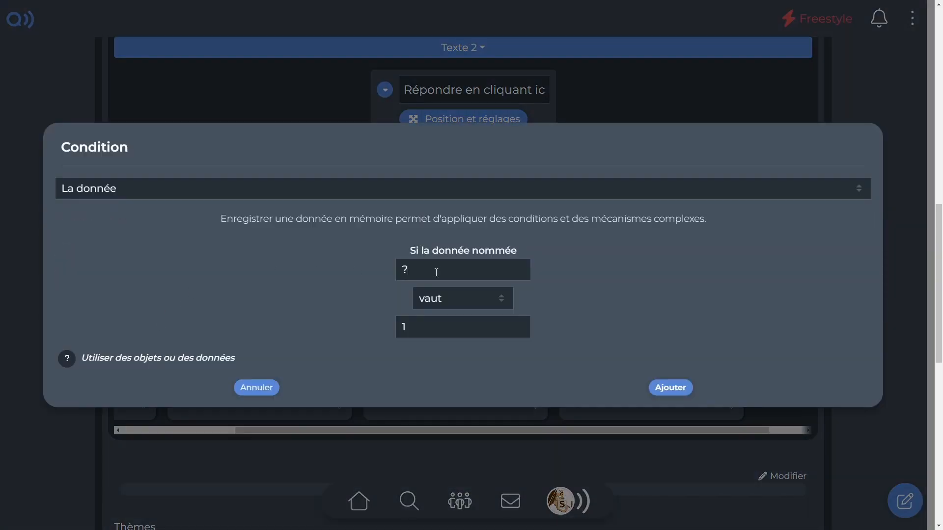
pyautogui.press('BackSpace')
pyautogui.write('Réponse')
pyautogui.click(436, 303)
pyautogui.click(432, 328)
pyautogui.press('BackSpace')
pyautogui.write('qwice')
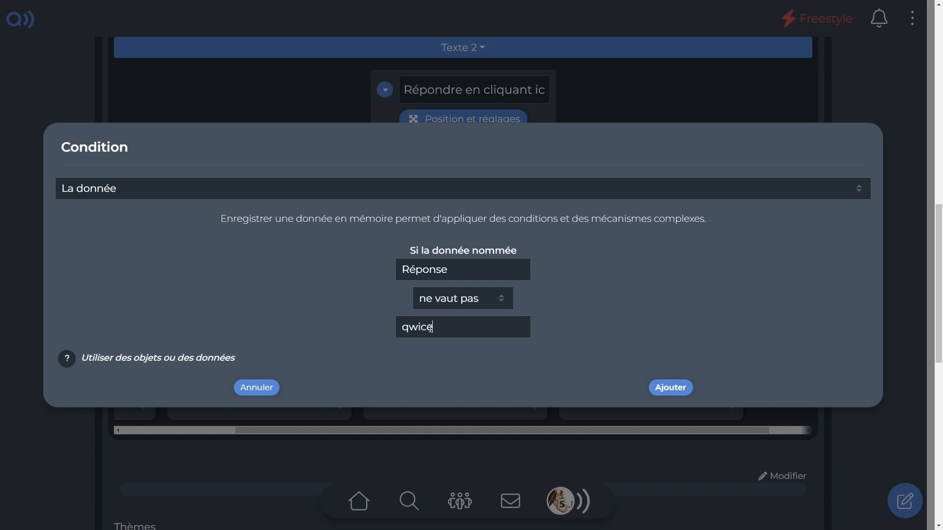
pyautogui.click(668, 388)
# Replace the wrong-answer event's "Fin de la partie" action with the message "Ce n'est pas la bonne réponse !" displayed at "En bas".
pyautogui.click(664, 370)
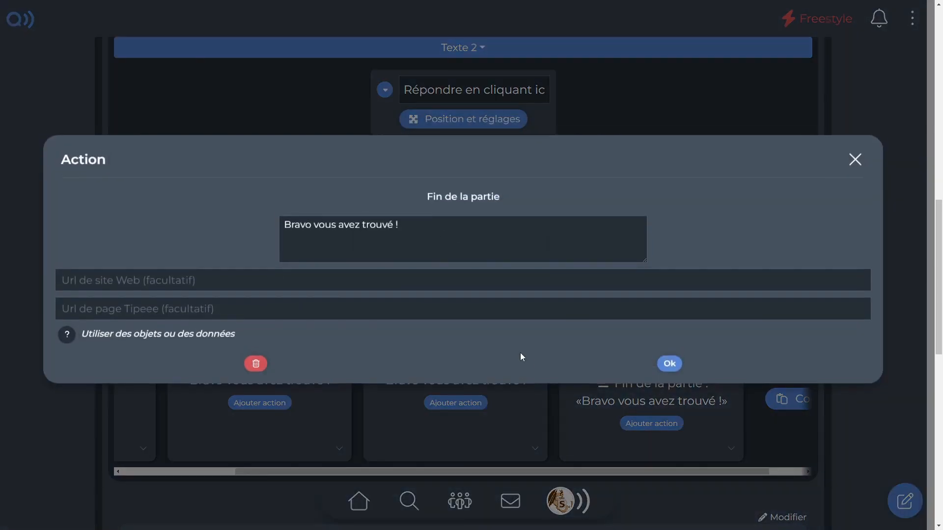
pyautogui.click(253, 370)
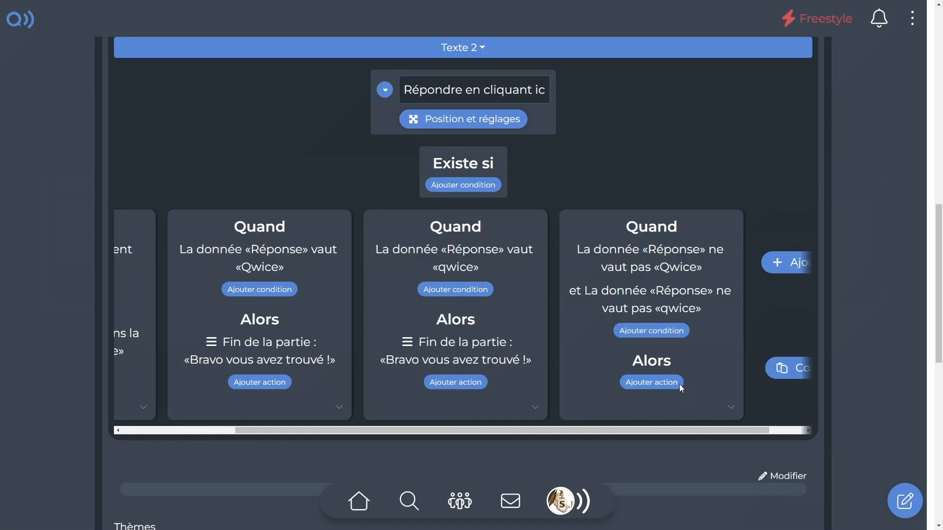
pyautogui.click(650, 382)
pyautogui.click(131, 255)
pyautogui.click(130, 284)
pyautogui.click(127, 255)
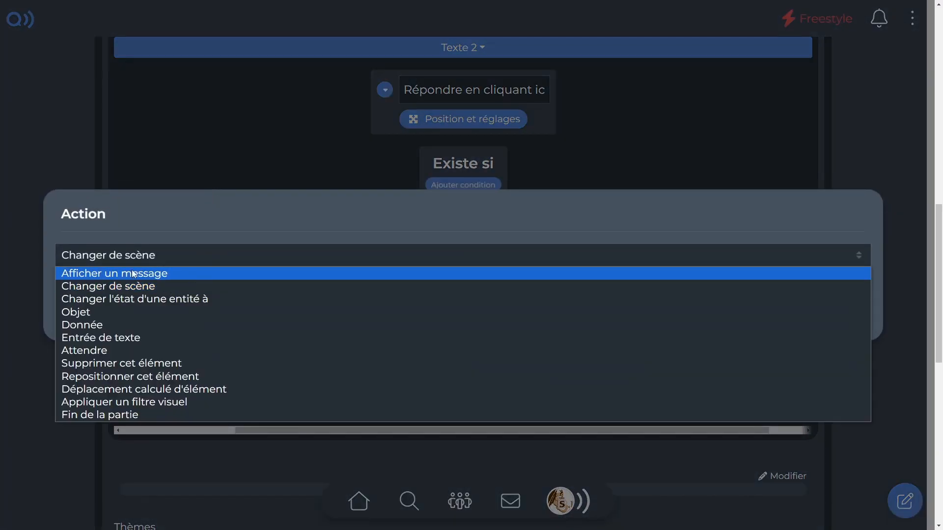
pyautogui.click(123, 273)
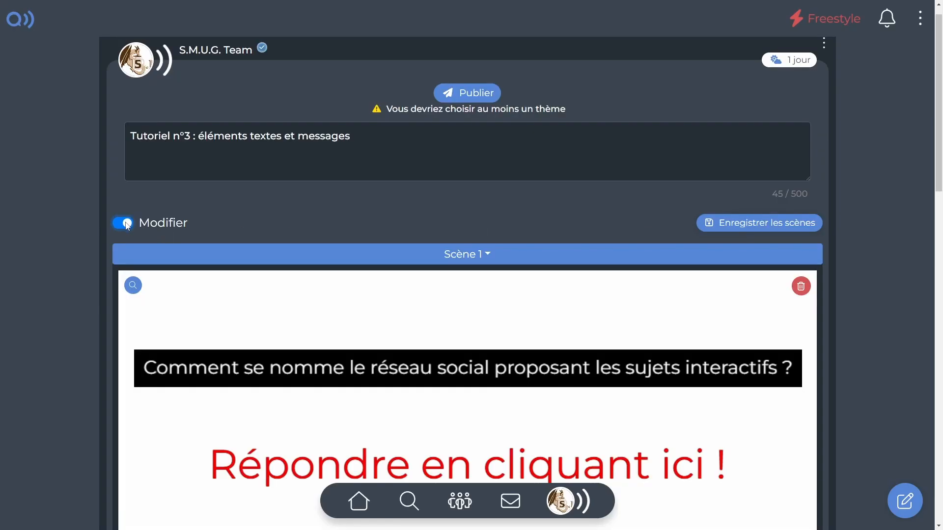
# Preview the quiz scene to check when the wrong-answer message is displayed.
pyautogui.click(123, 223)
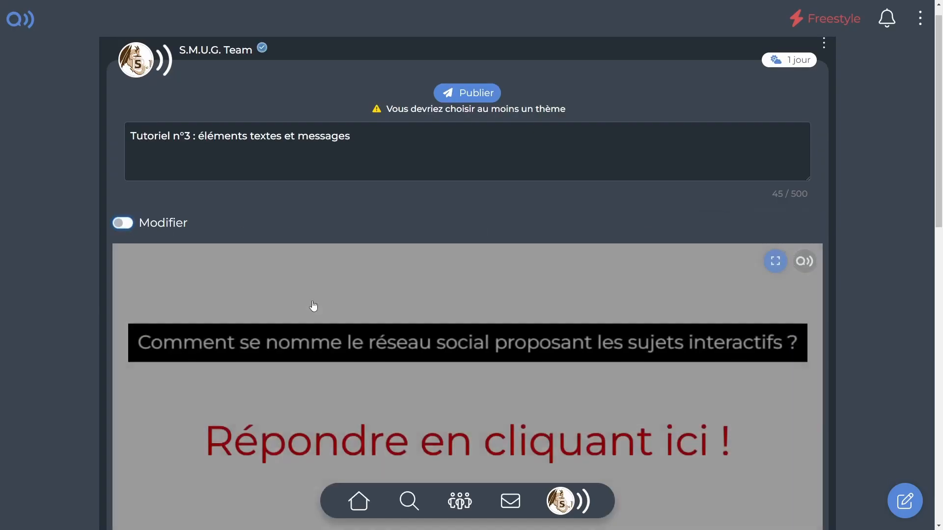
pyautogui.scroll(-5, 332, 312)
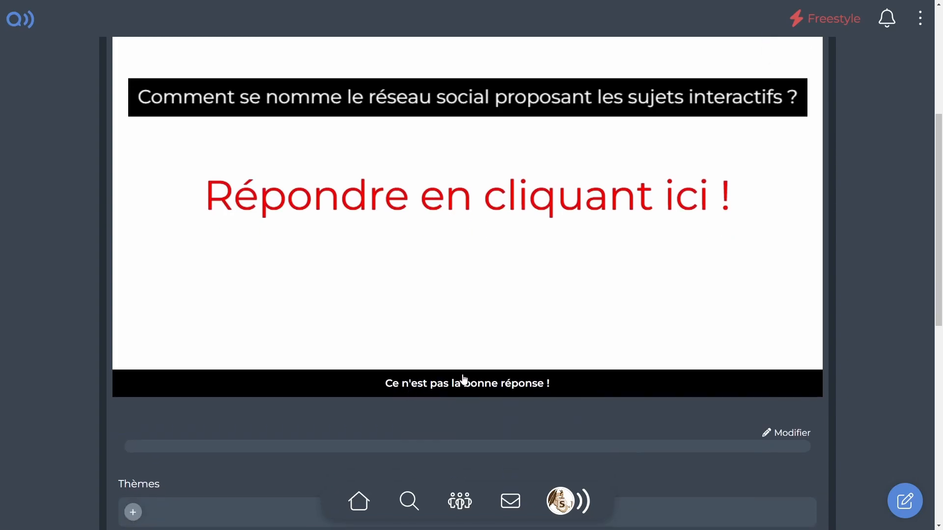
pyautogui.click(457, 311)
pyautogui.click(457, 310)
pyautogui.click(515, 305)
pyautogui.click(515, 304)
pyautogui.scroll(3, 237, 249)
pyautogui.scroll(-1, 237, 249)
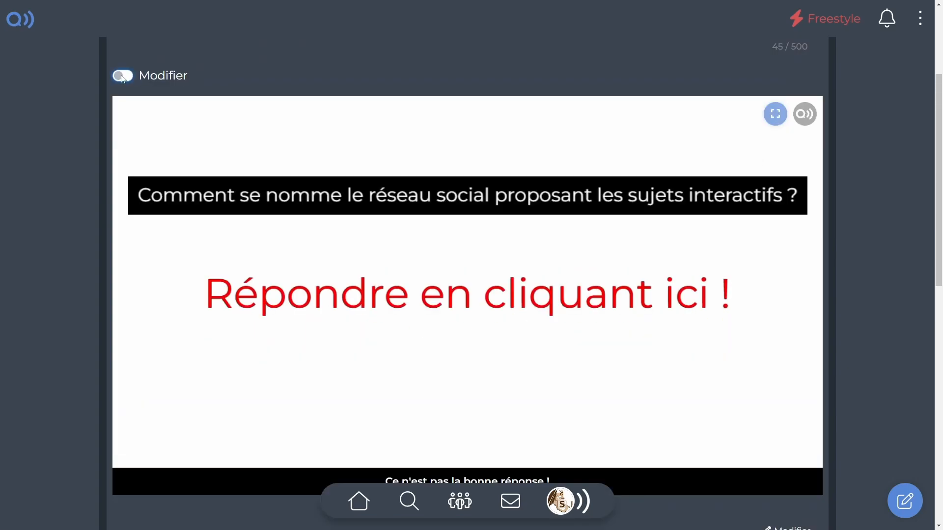
# Return to editing and add a third data condition to the wrong-answer event: «Réponse» "ne vaut pas" an empty value.
pyautogui.click(123, 75)
pyautogui.scroll(-10, 447, 323)
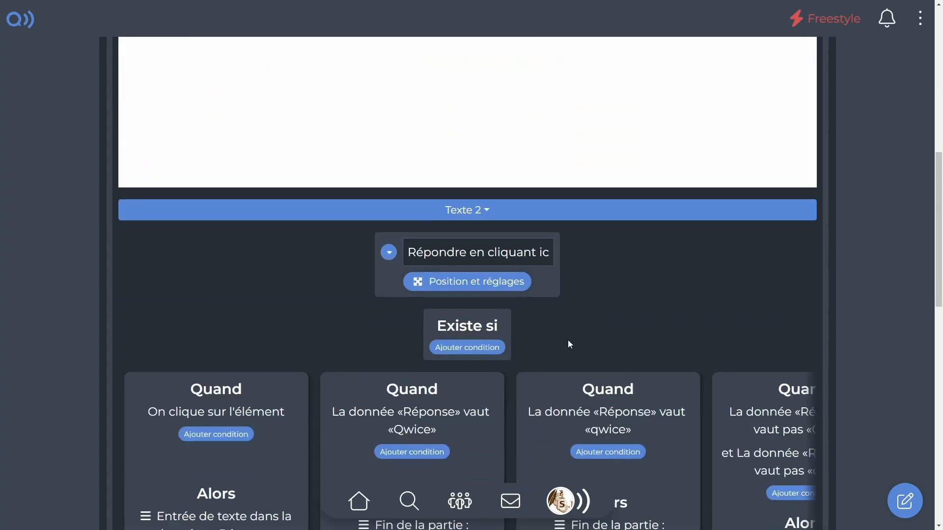
pyautogui.moveTo(592, 472); pyautogui.dragTo(779, 496)
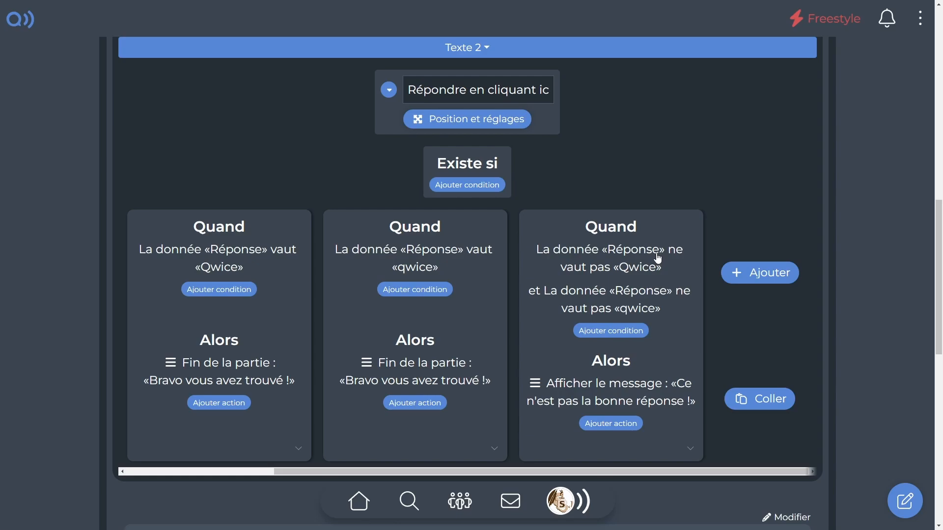
pyautogui.click(630, 330)
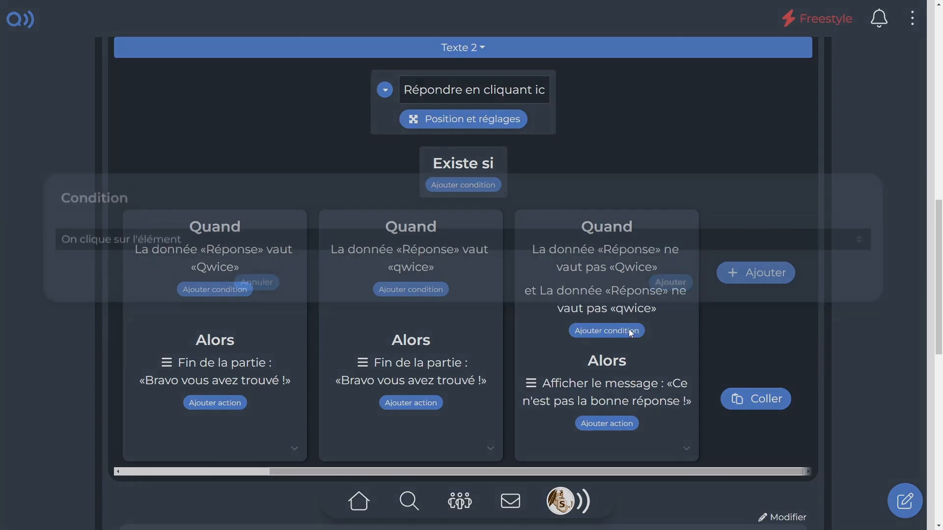
pyautogui.click(379, 258)
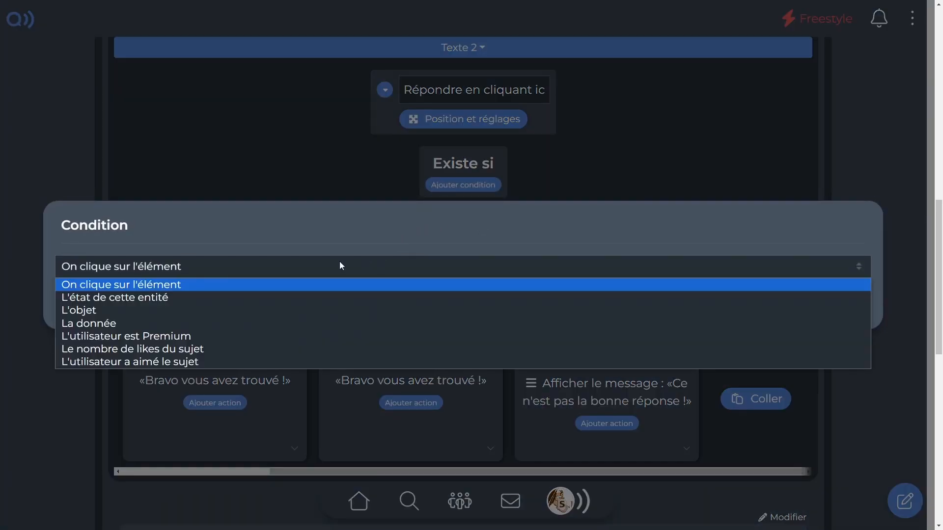
pyautogui.click(117, 317)
pyautogui.click(421, 266)
pyautogui.press('BackSpace')
pyautogui.write('R')
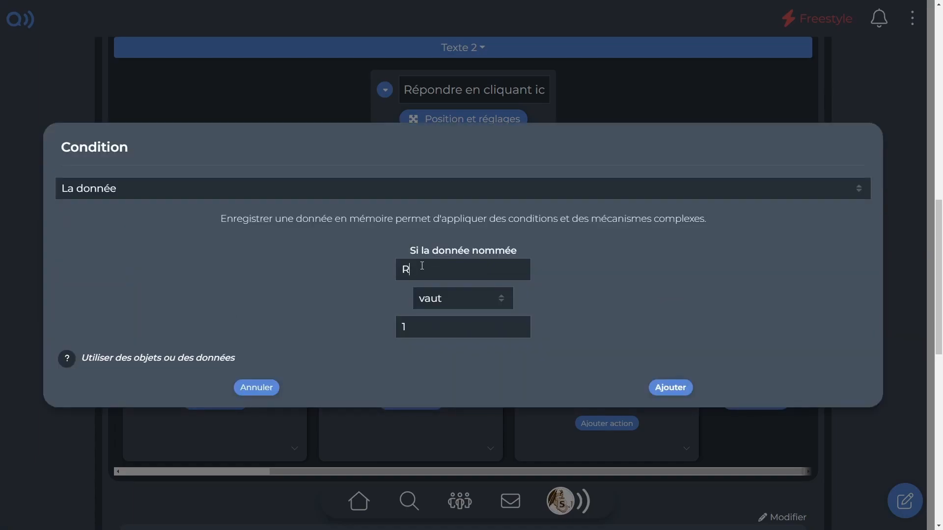
pyautogui.write('éponse')
pyautogui.click(431, 302)
pyautogui.click(433, 325)
pyautogui.click(433, 327)
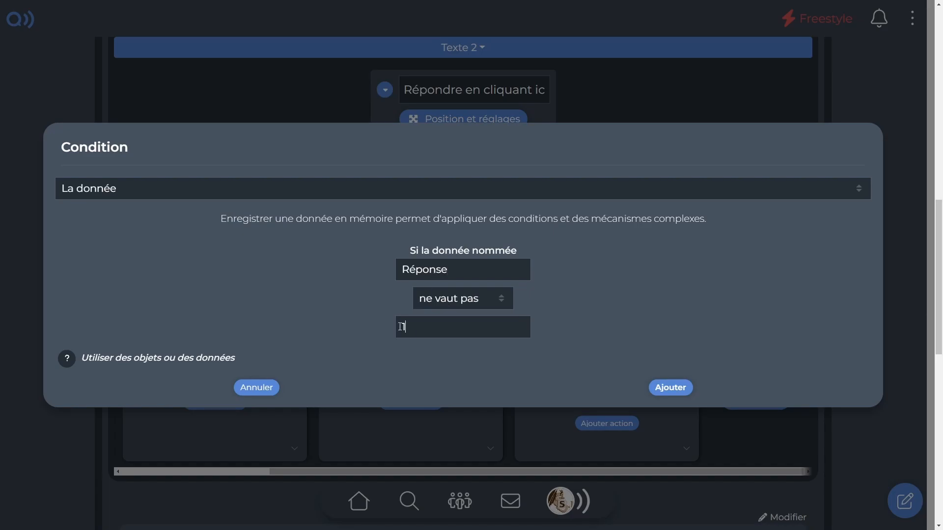
pyautogui.press('BackSpace')
pyautogui.click(670, 386)
# Save the scenes and test the quiz in preview by submitting the wrong answer "fzrfjzbhe".
pyautogui.click(757, 127)
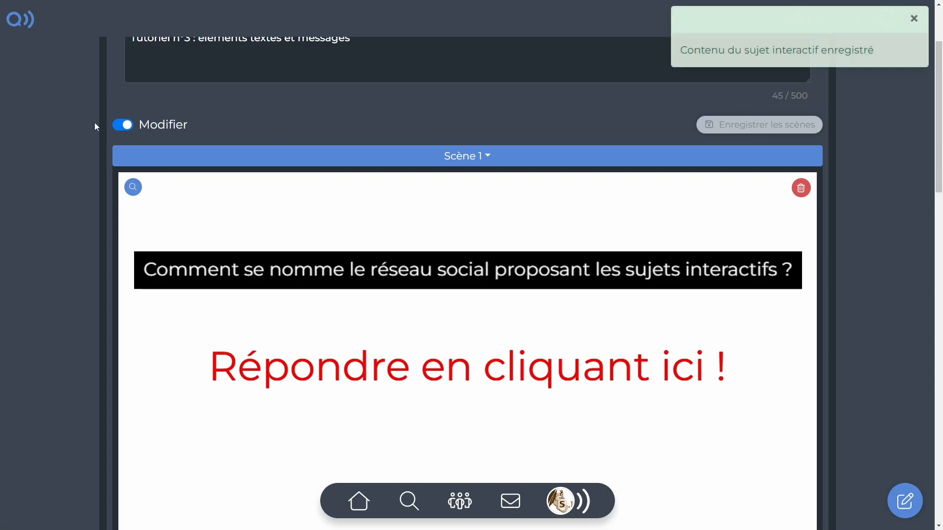
pyautogui.click(118, 126)
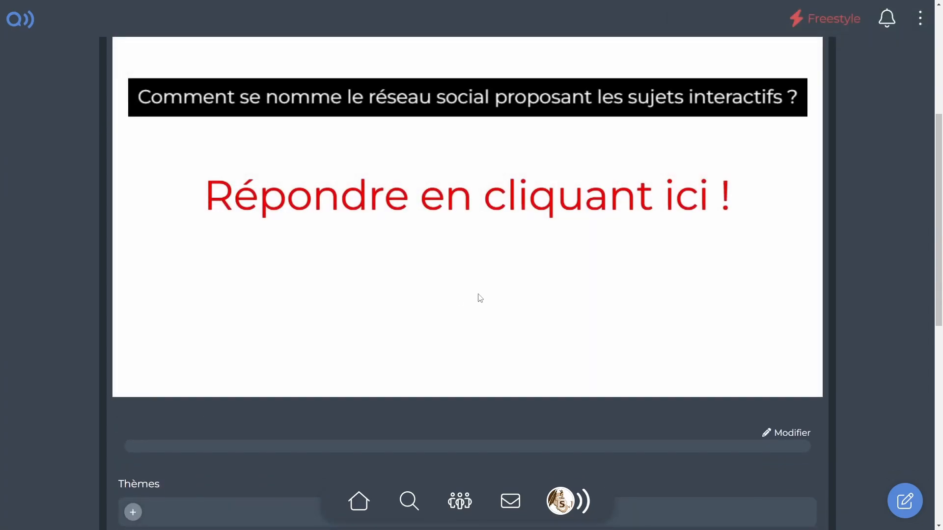
pyautogui.click(491, 207)
pyautogui.write('fzrfjzbhe')
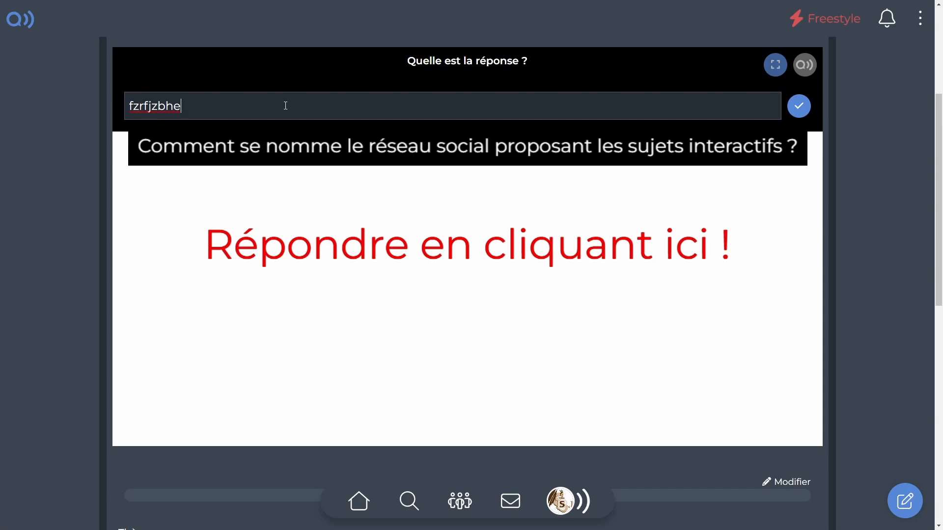
pyautogui.press('Return')
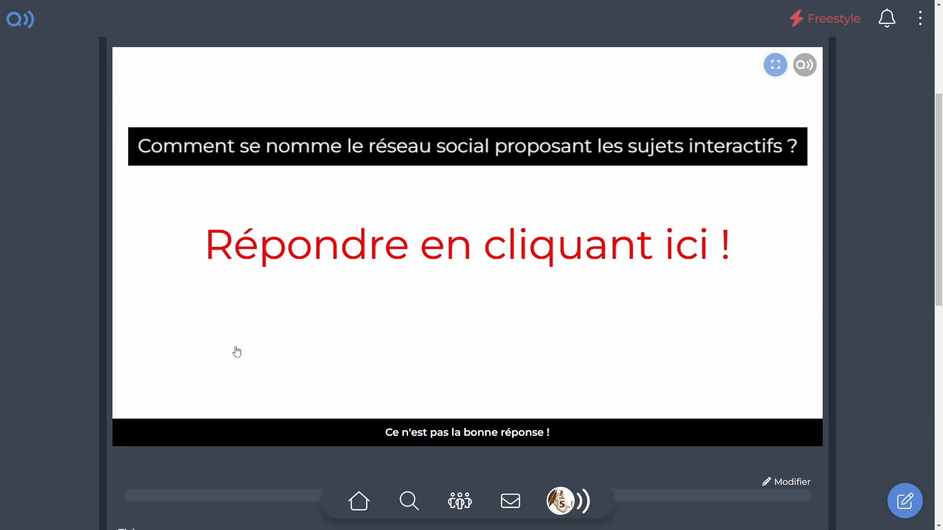
# Return to editing and add a "Donnée" action to the wrong-answer event that assigns an empty value to «Réponse».
pyautogui.scroll(4, 170, 282)
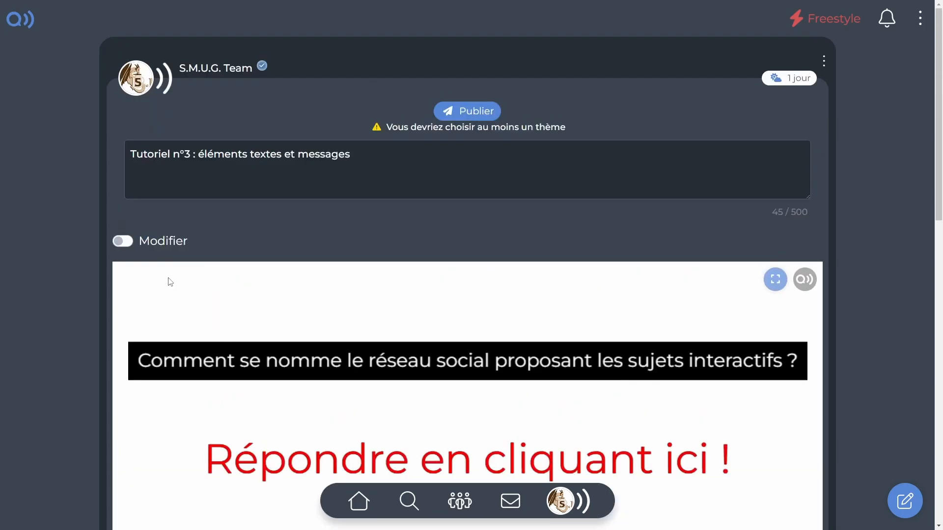
pyautogui.click(129, 244)
pyautogui.scroll(-4, 537, 362)
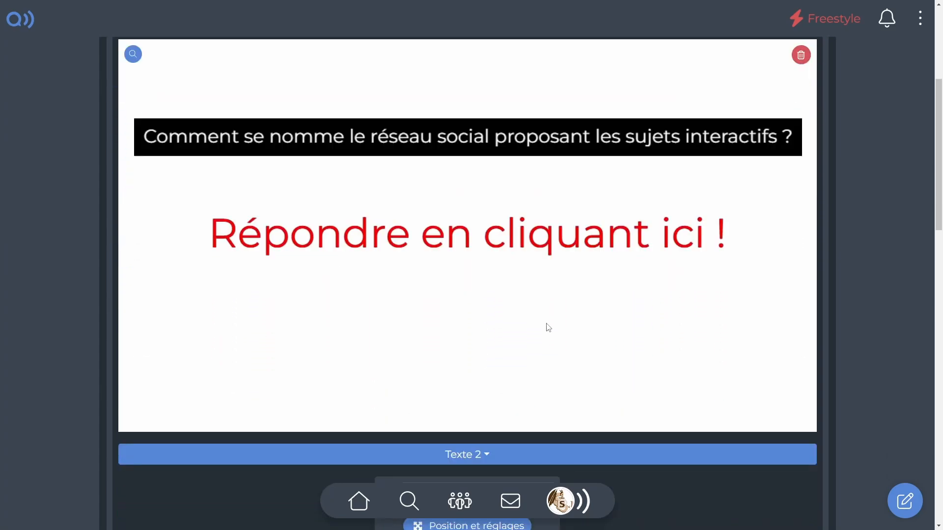
pyautogui.scroll(-8, 546, 324)
pyautogui.scroll(-4, 452, 461)
pyautogui.moveTo(482, 316); pyautogui.dragTo(668, 320)
pyautogui.scroll(3, 614, 393)
pyautogui.click(615, 414)
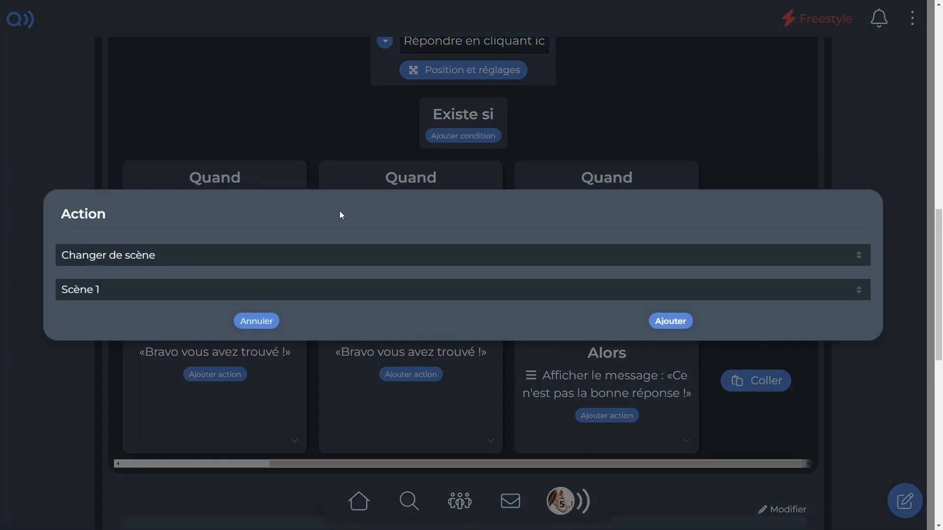
pyautogui.click(241, 254)
pyautogui.click(149, 323)
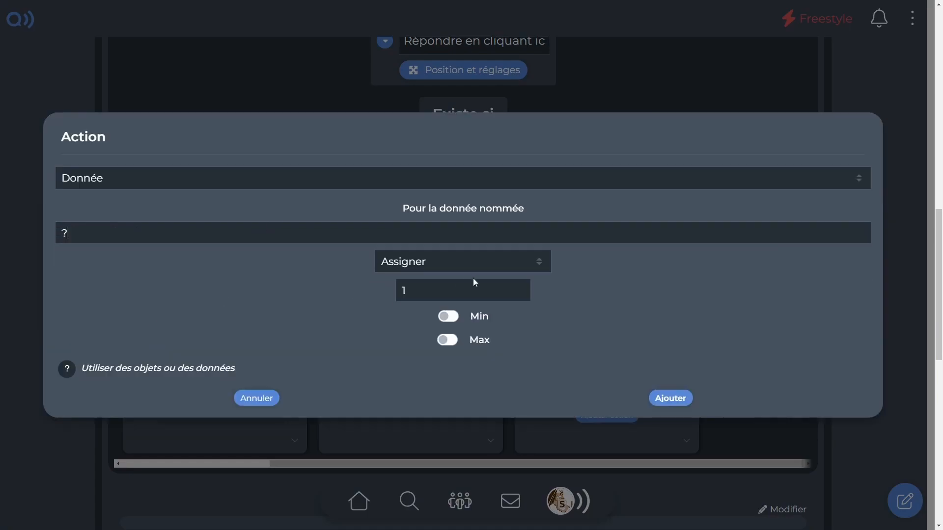
pyautogui.click(404, 232)
pyautogui.write('Réponse')
pyautogui.click(670, 398)
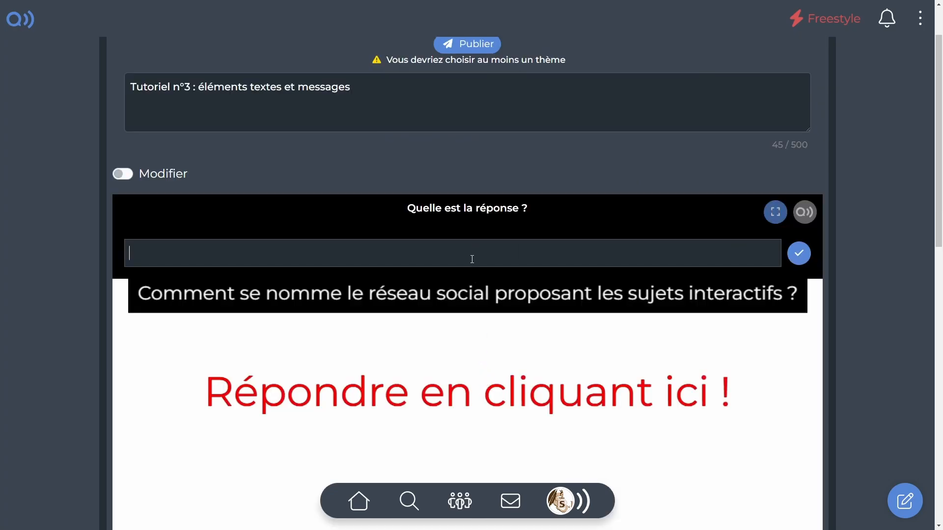
# Test the updated quiz in preview with the wrong answer "fnhjiozehygf" and check the message shown below the scene.
pyautogui.write('fnhjiozehygf')
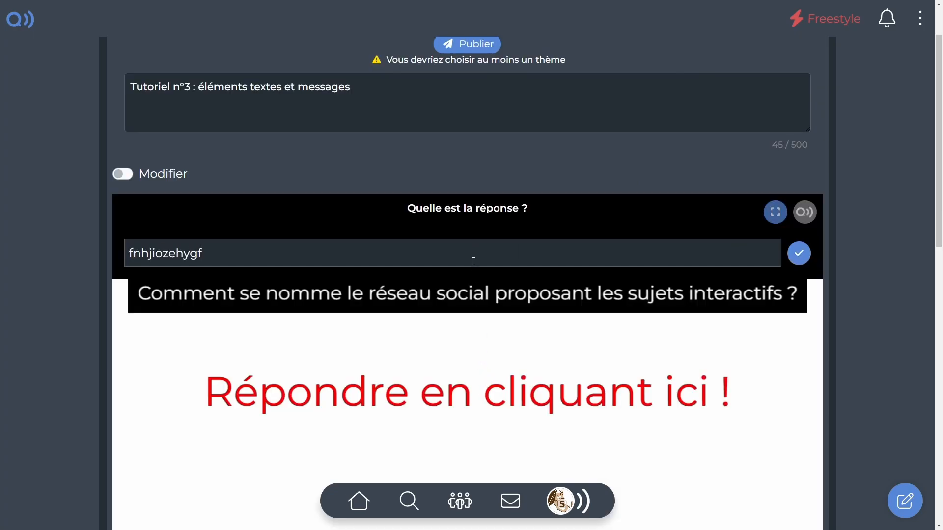
pyautogui.press('Return')
pyautogui.scroll(-2, 474, 280)
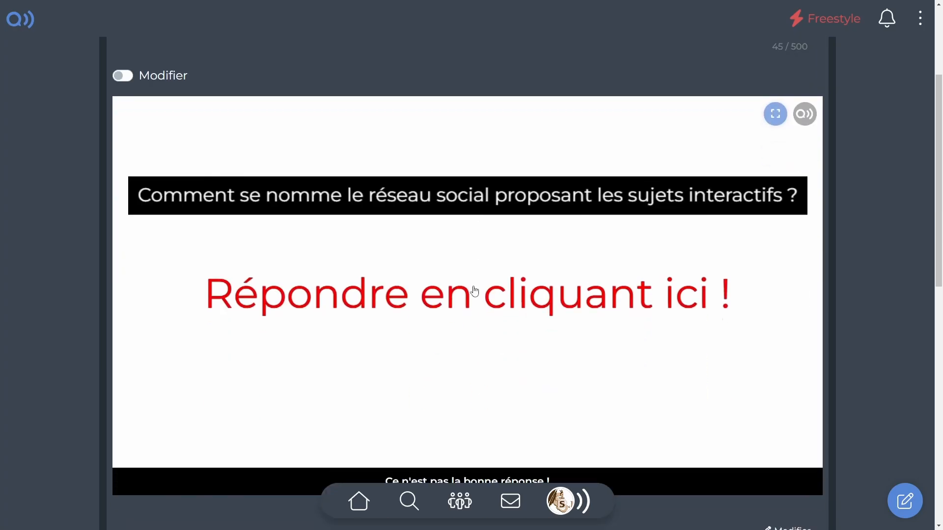
pyautogui.scroll(-1, 591, 430)
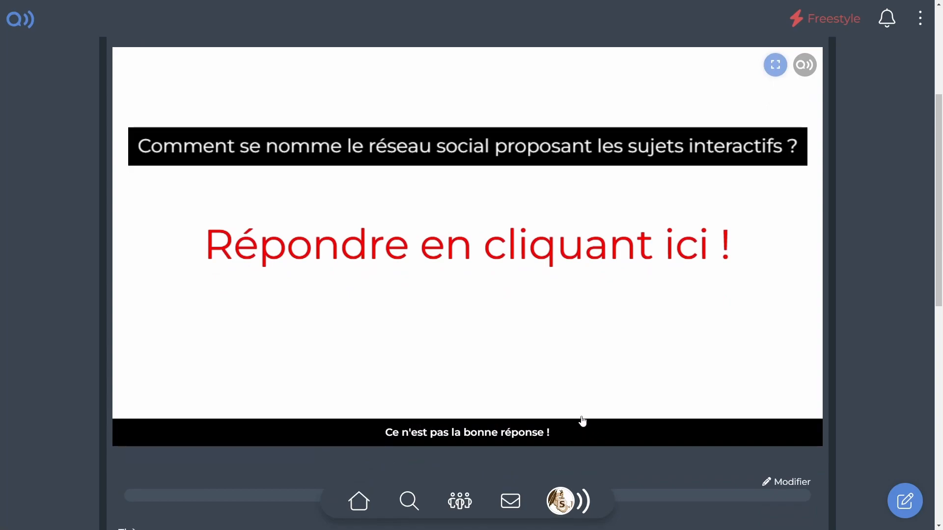
# Answer the quiz question again with the correct answer "qwice", and return to scene editing.
pyautogui.click(541, 291)
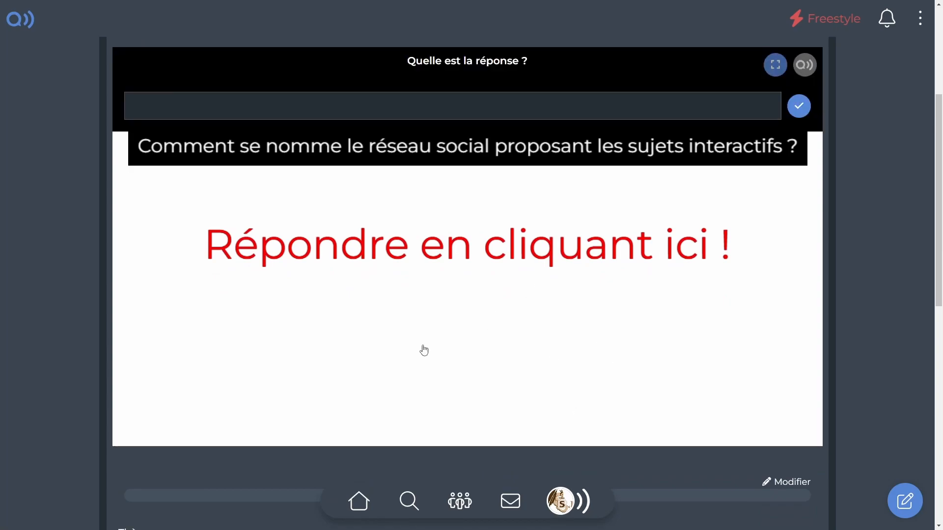
pyautogui.write('qwice')
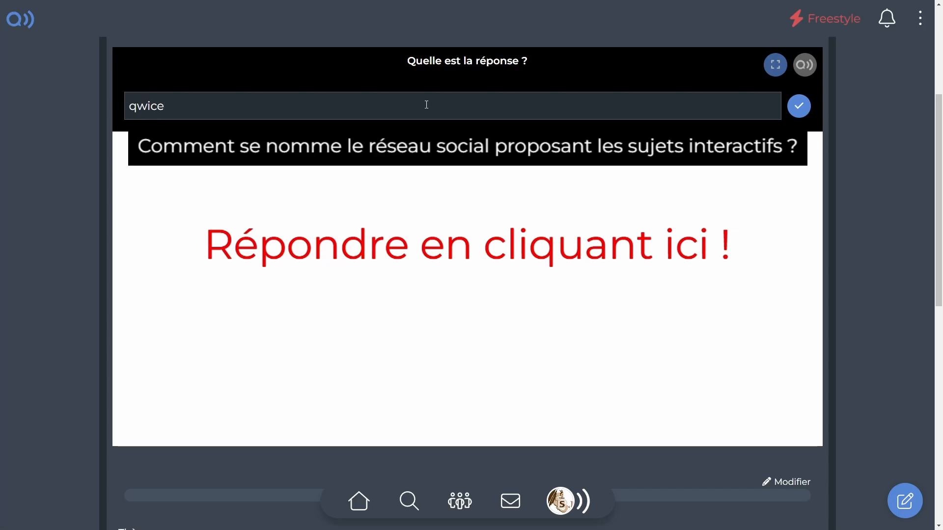
pyautogui.press('Return')
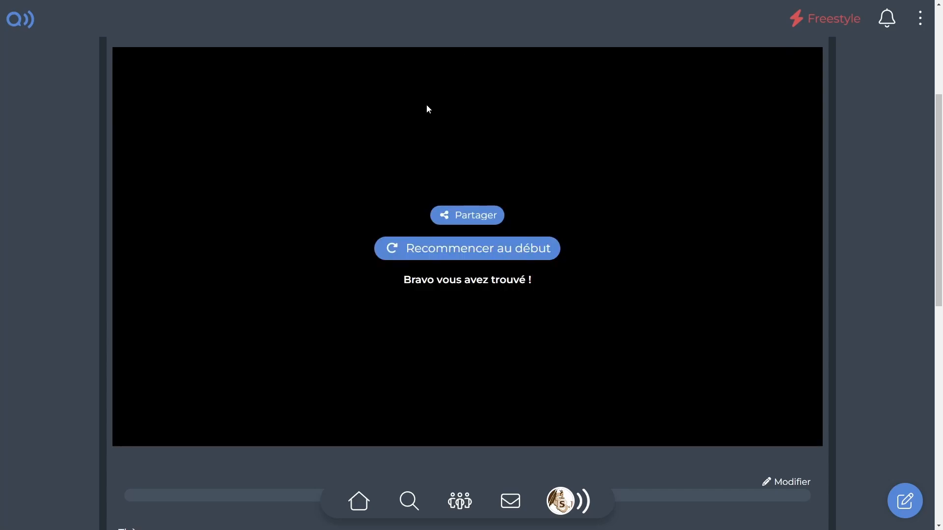
pyautogui.scroll(1, 404, 308)
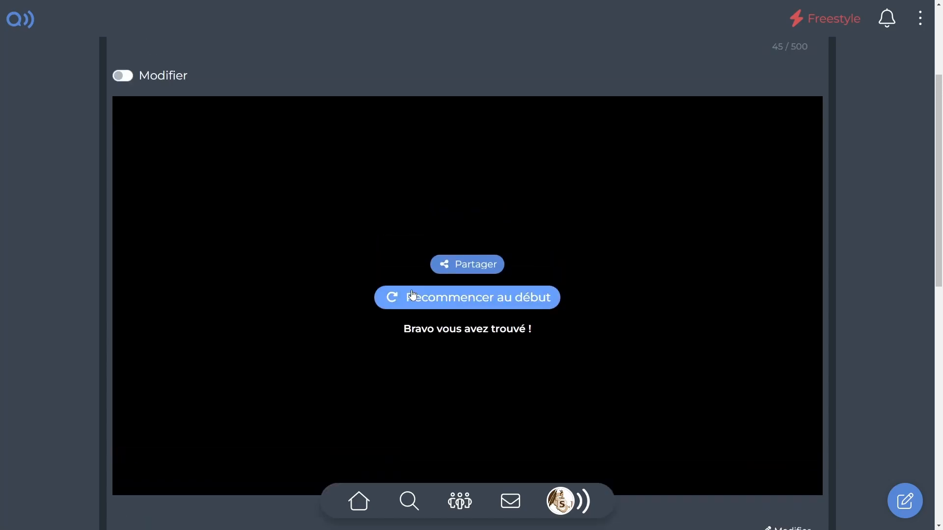
pyautogui.click(124, 76)
pyautogui.scroll(3, 569, 223)
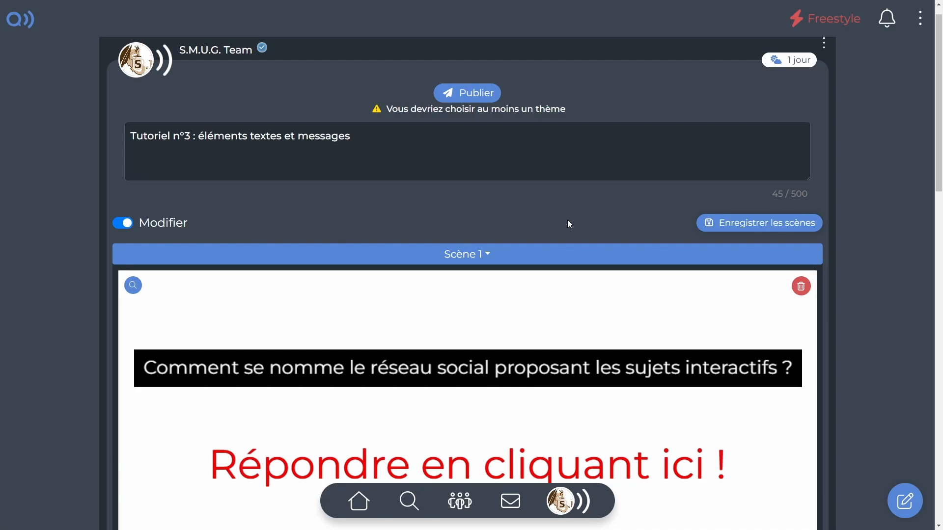